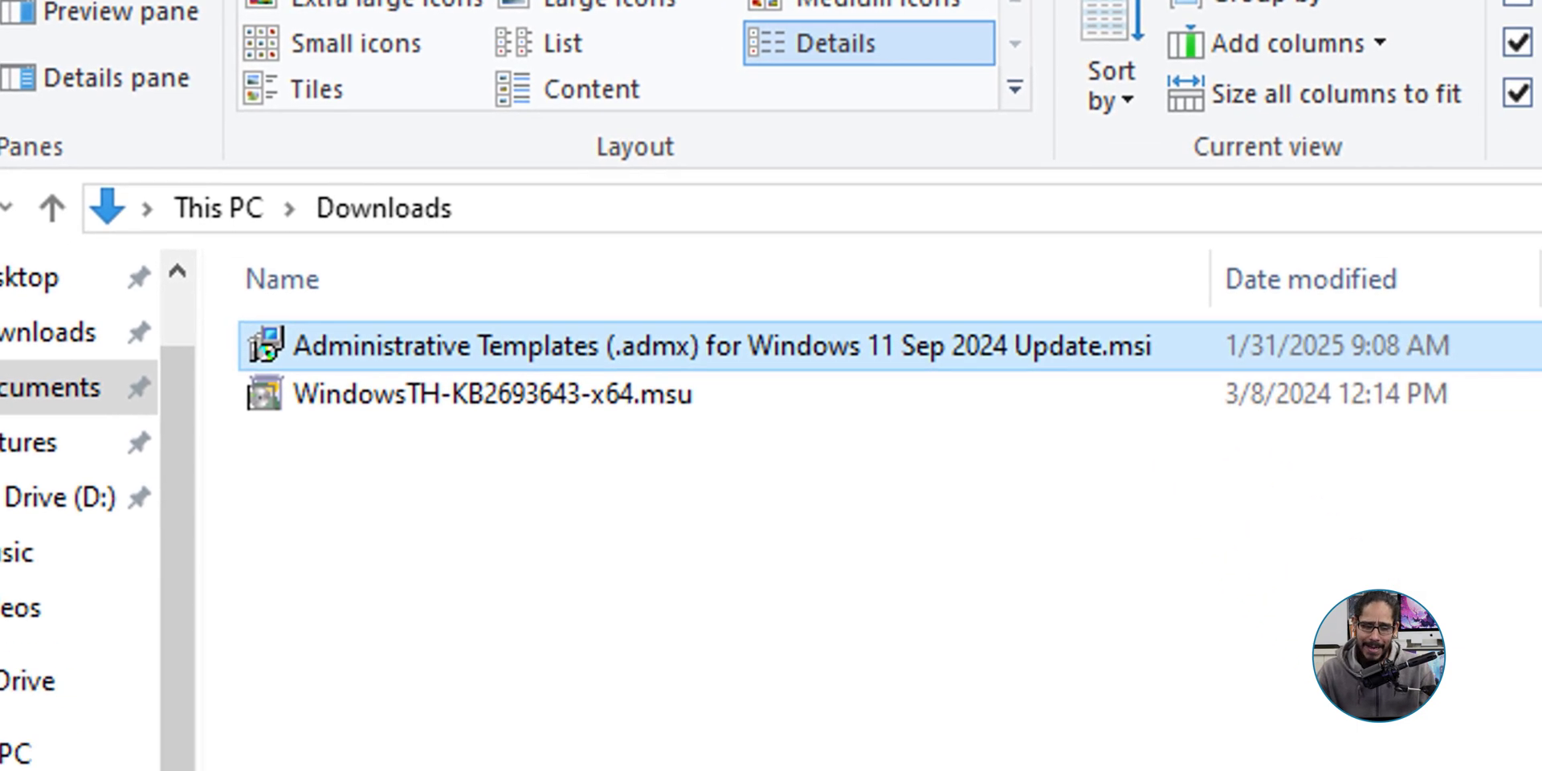
- Launch Install on the Windows 11 Sep 2024 ADMX templates .msi and accept the licence terms
{"action": "right_click", "coordinate": [785, 535]}
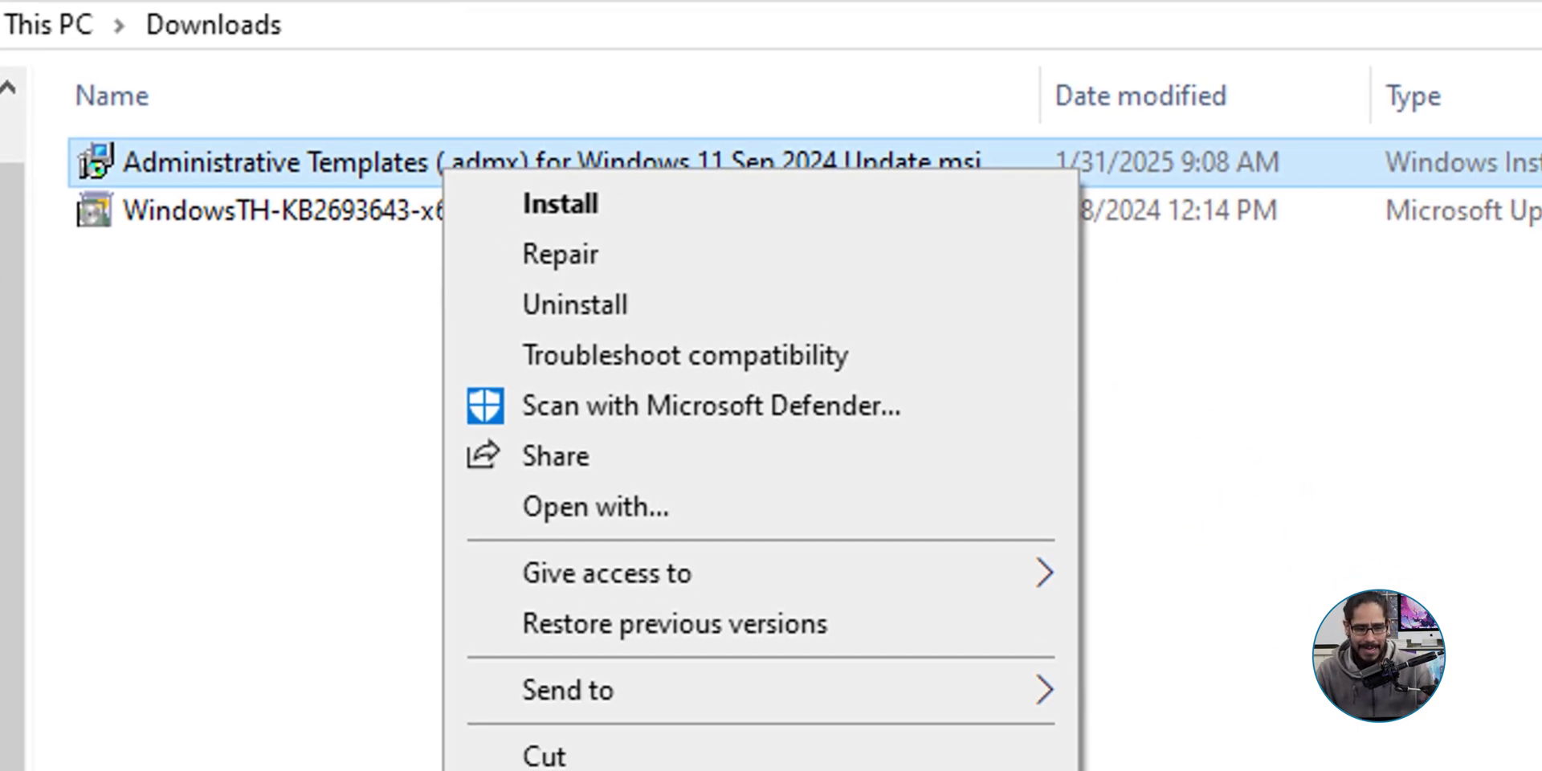
{"action": "key", "text": "Return"}
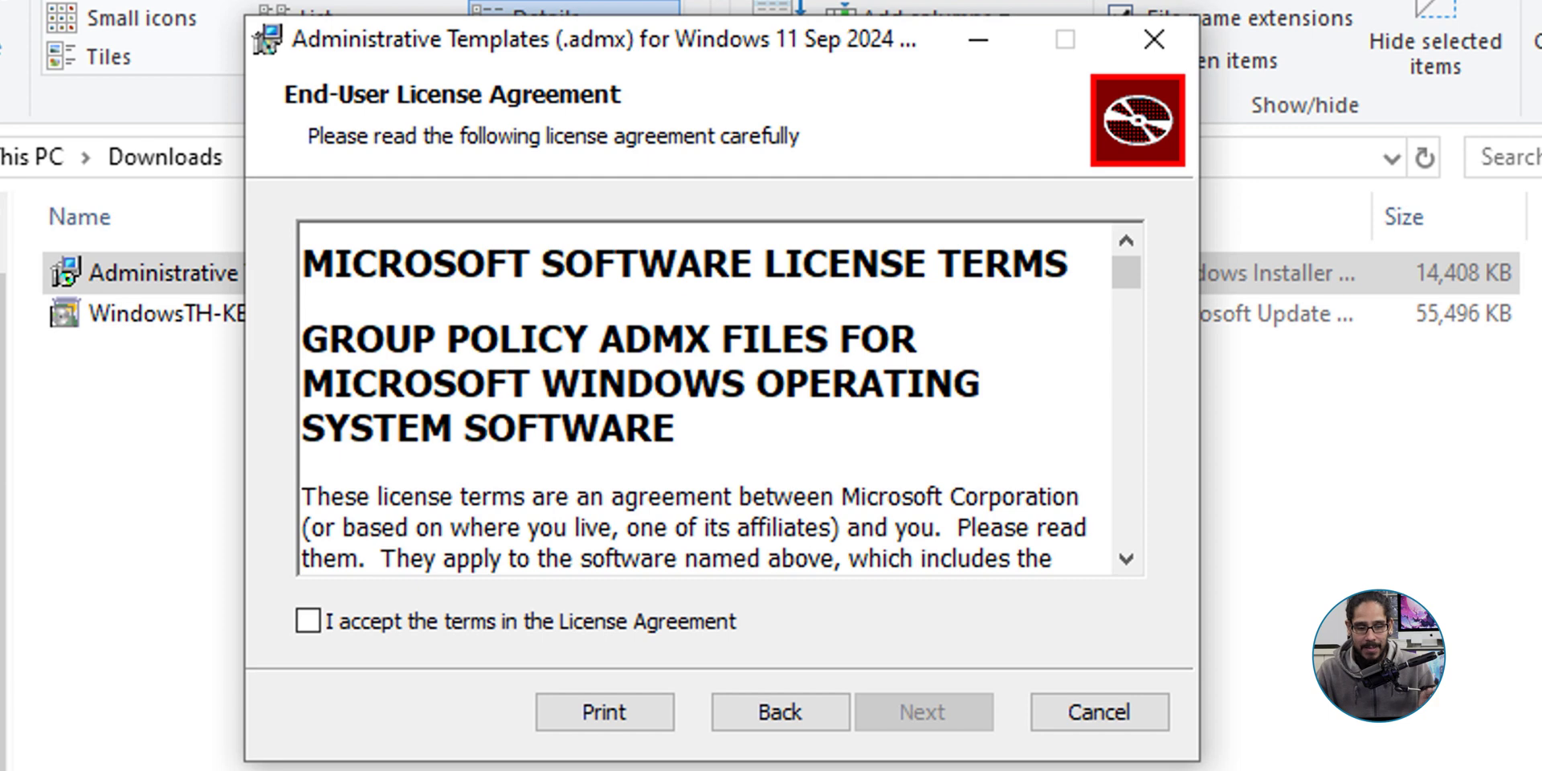
{"action": "key", "text": "space"}
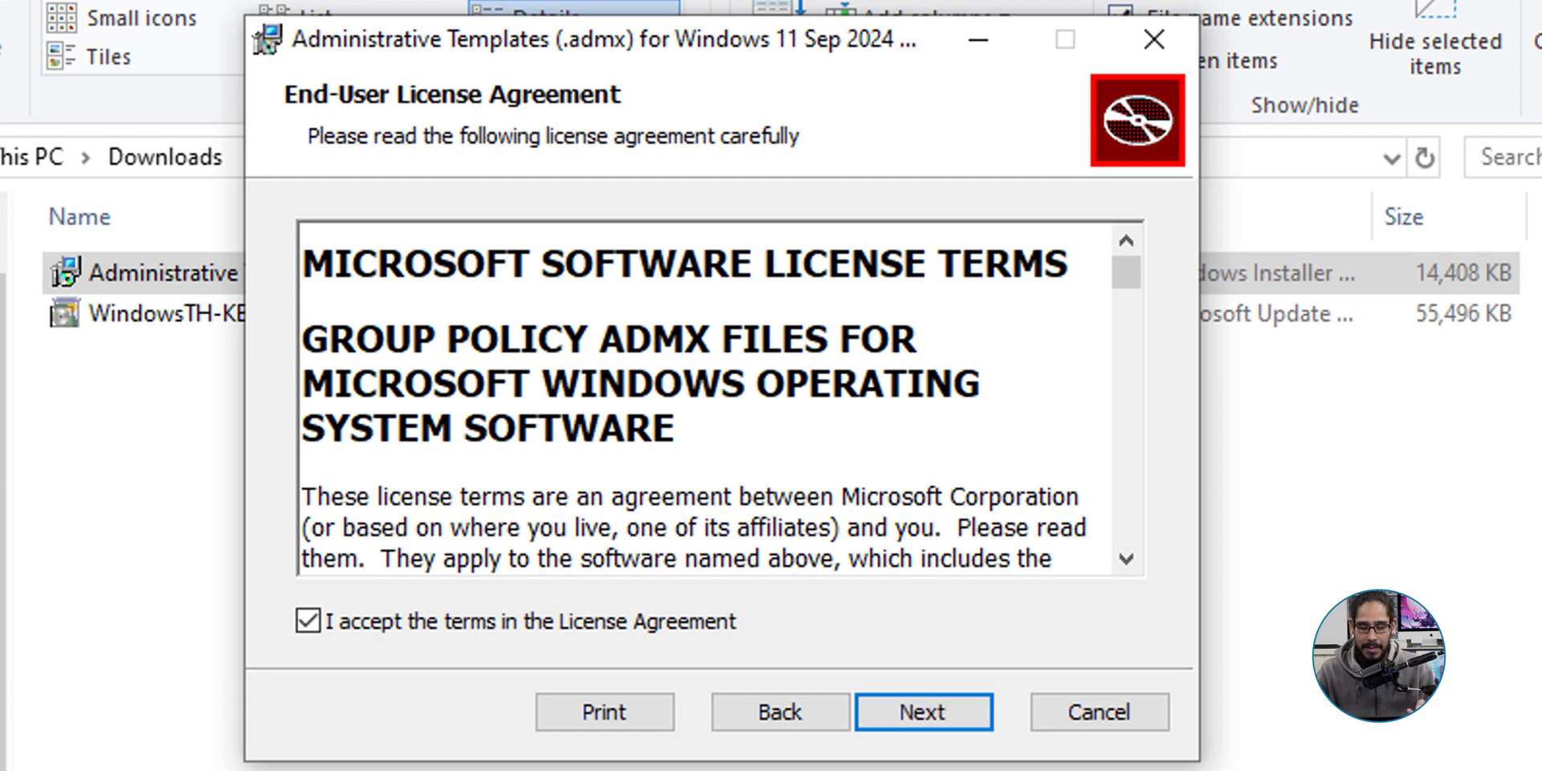
{"action": "key", "text": "Return"}
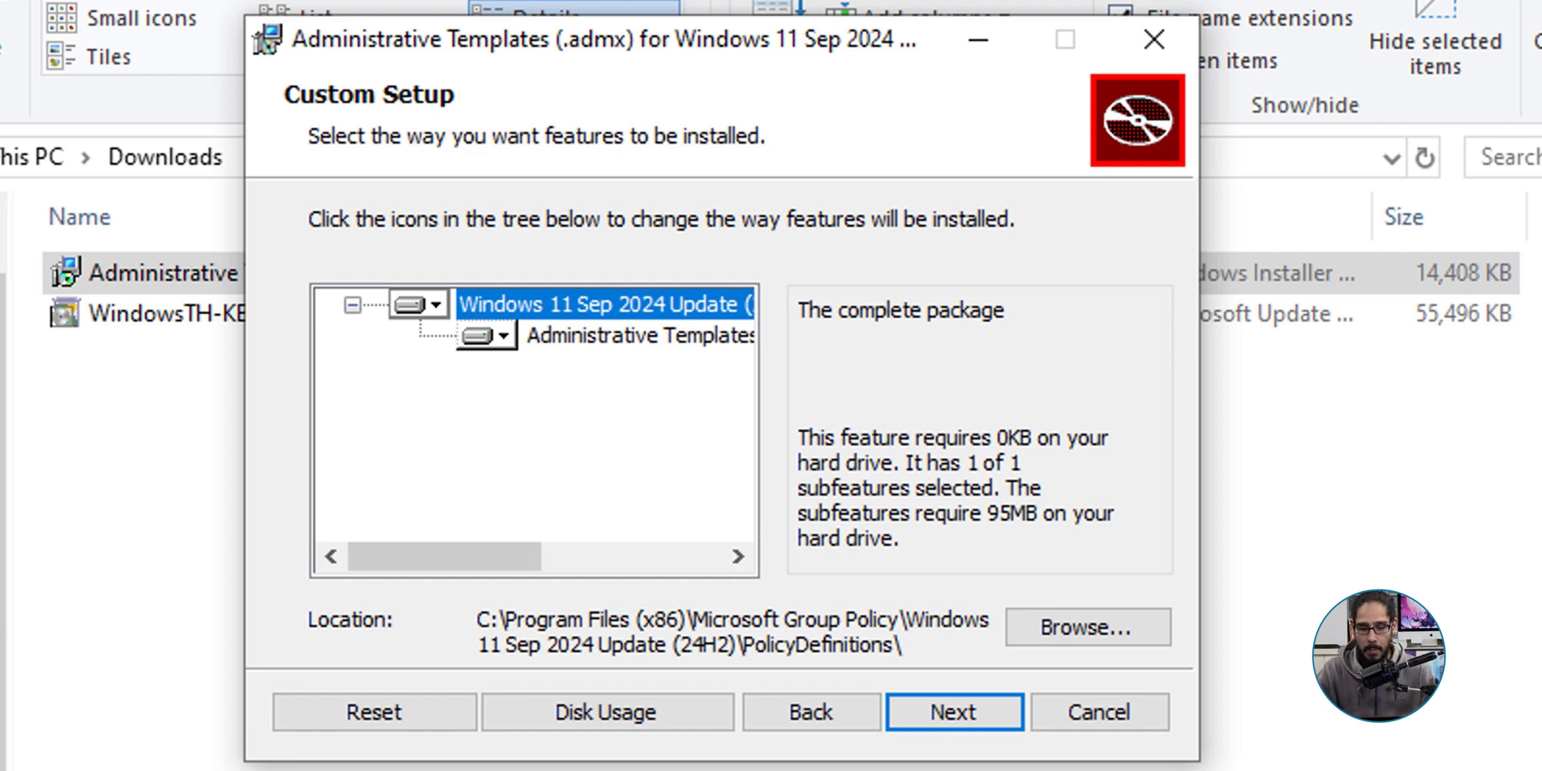
- Change the install destination to Downloads\Windows11GPO and advance to Ready to install
{"action": "key", "text": "alt+o"}
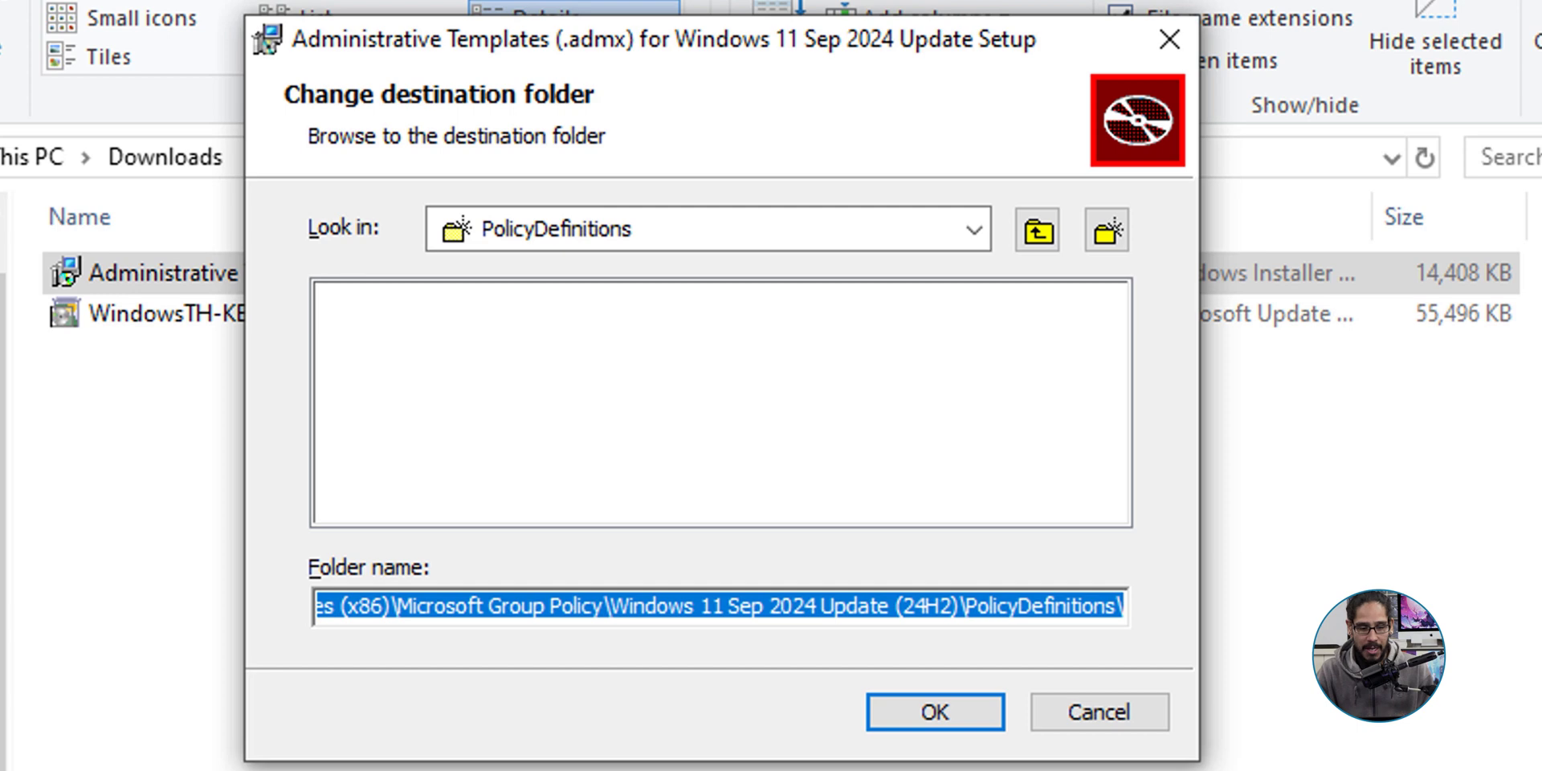
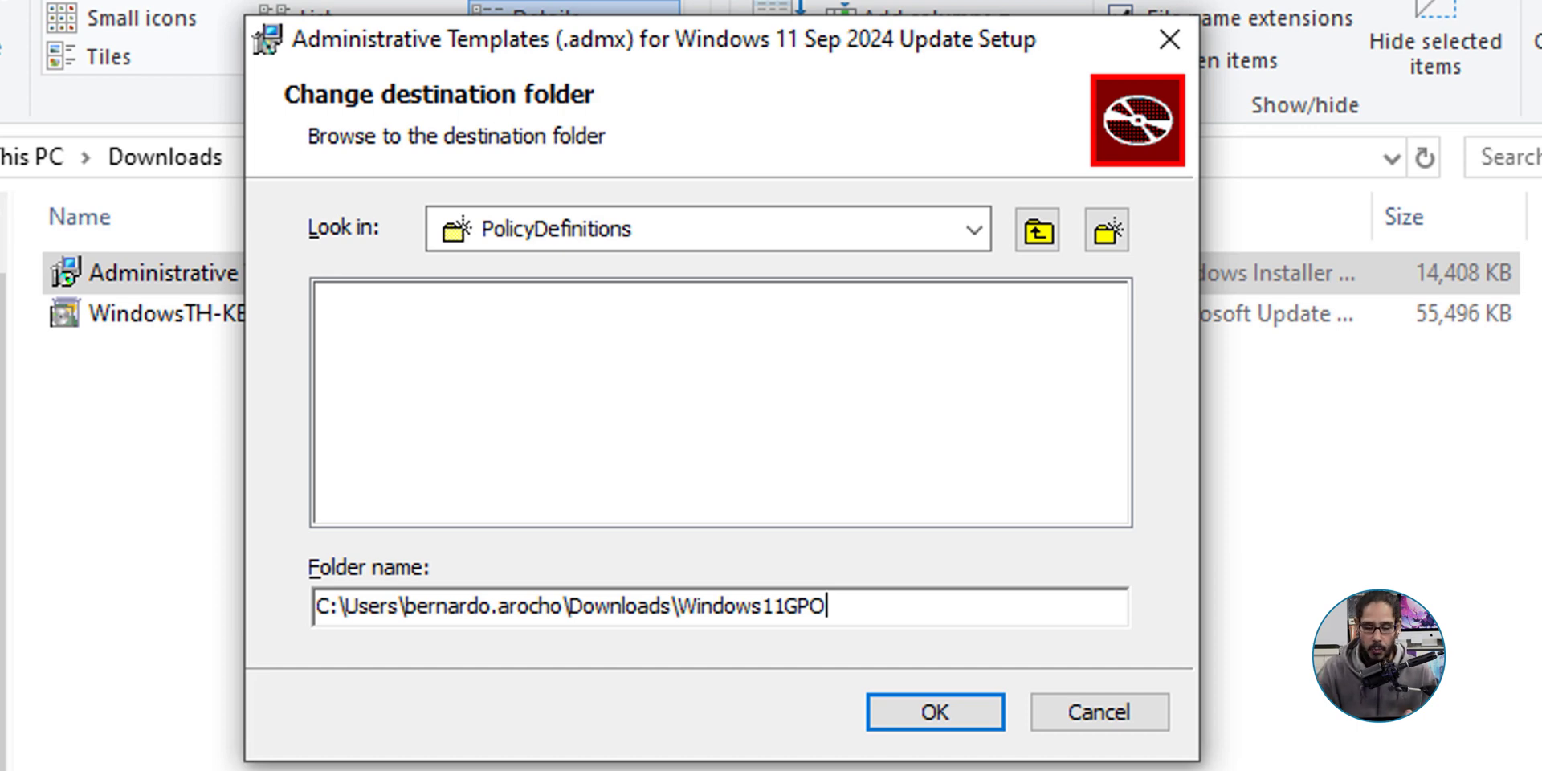
{"action": "key", "text": "Return"}
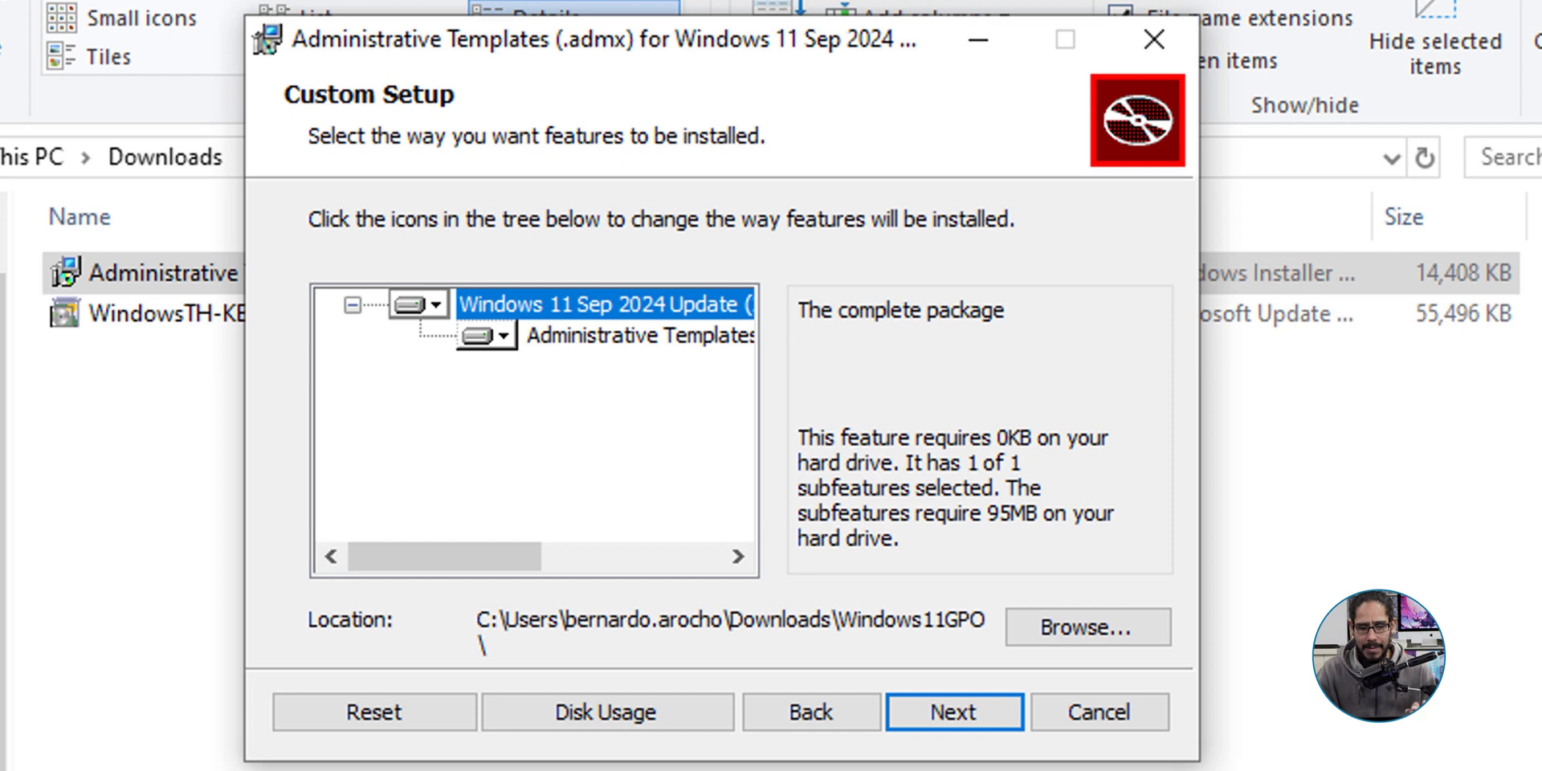
{"action": "key", "text": "Return"}
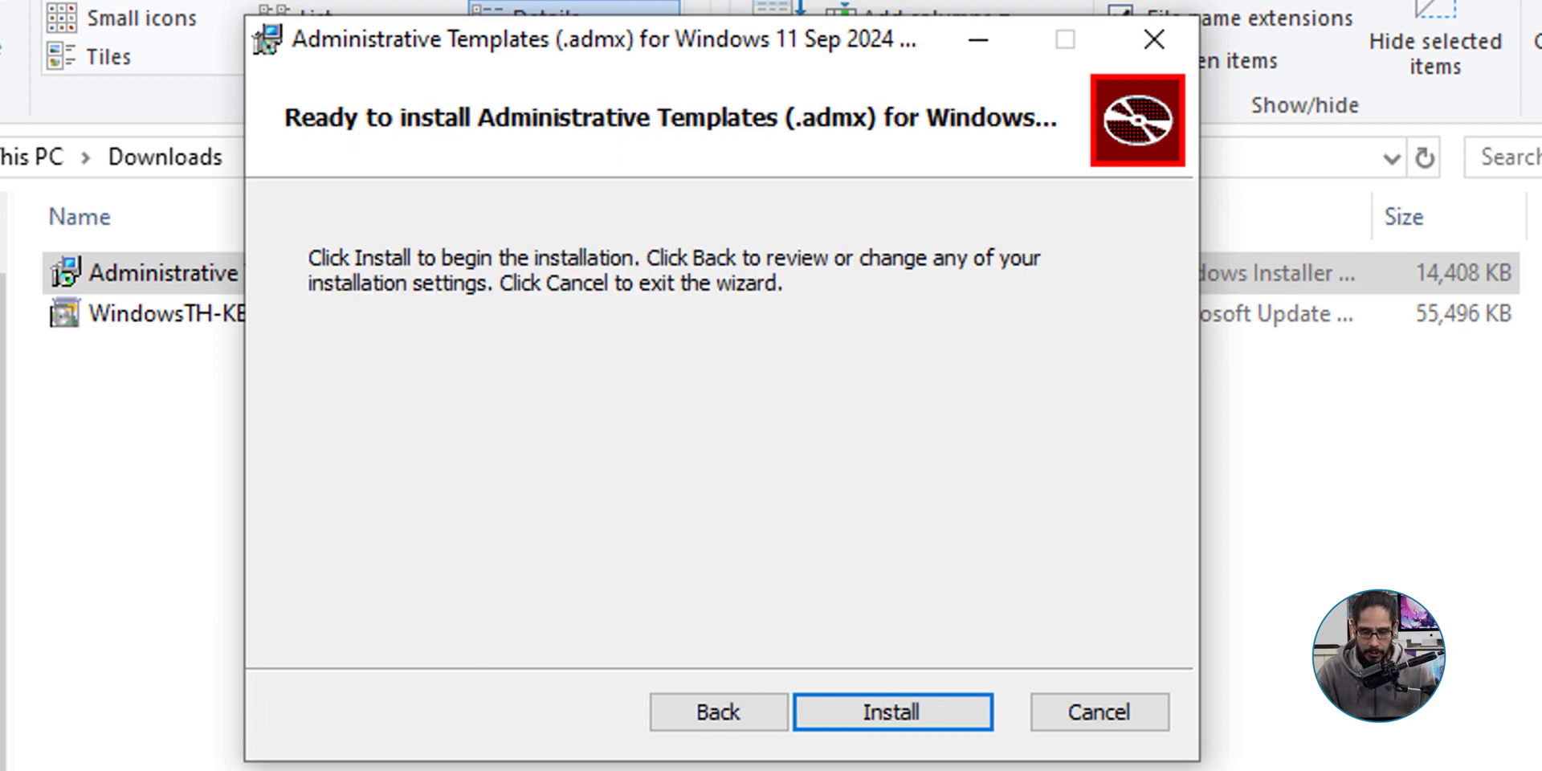
- Install the ADMX templates, approve the User Account Control prompt, and finish the wizard
{"action": "key", "text": "Return"}
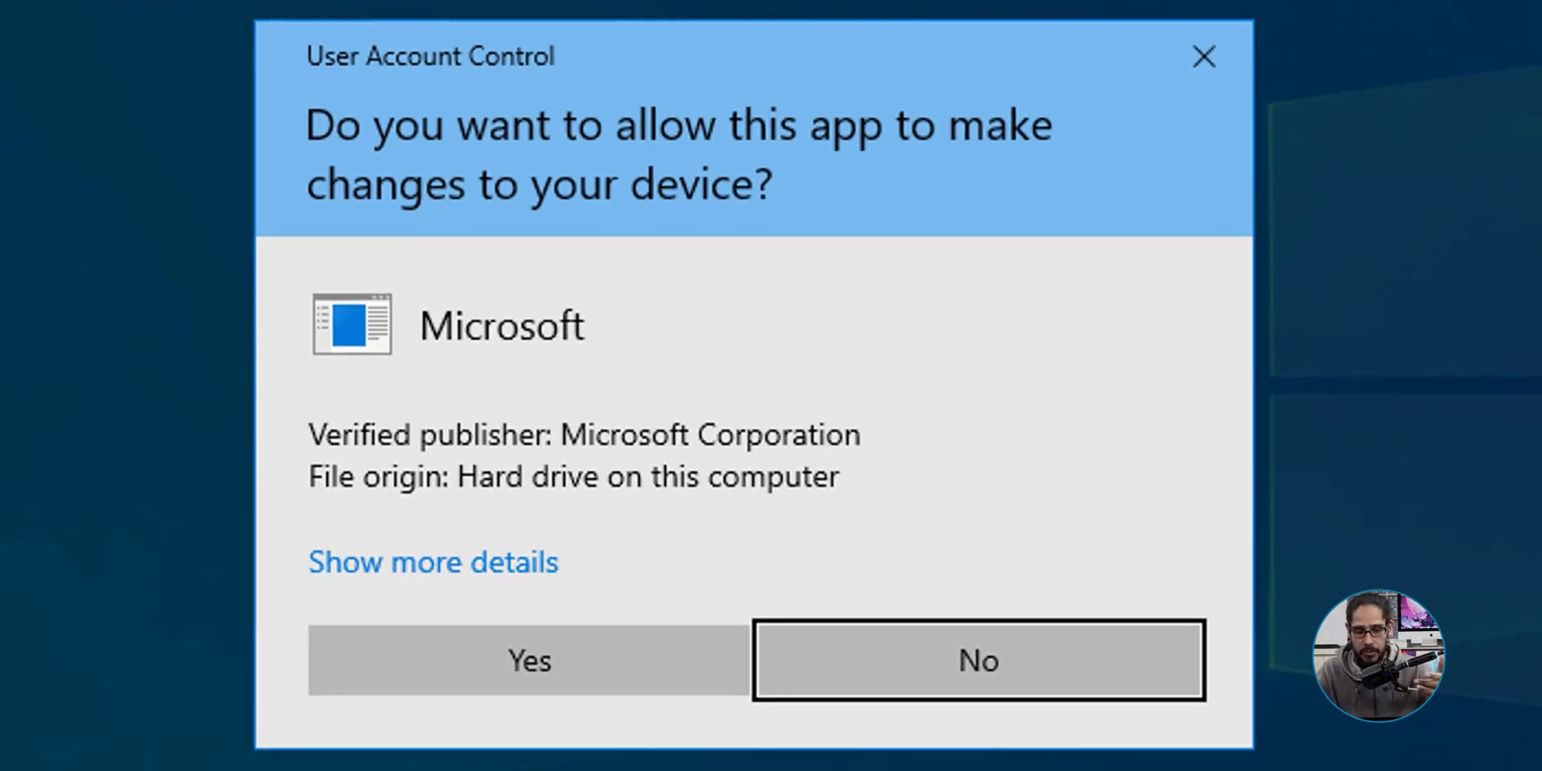
{"action": "key", "text": "alt+y"}
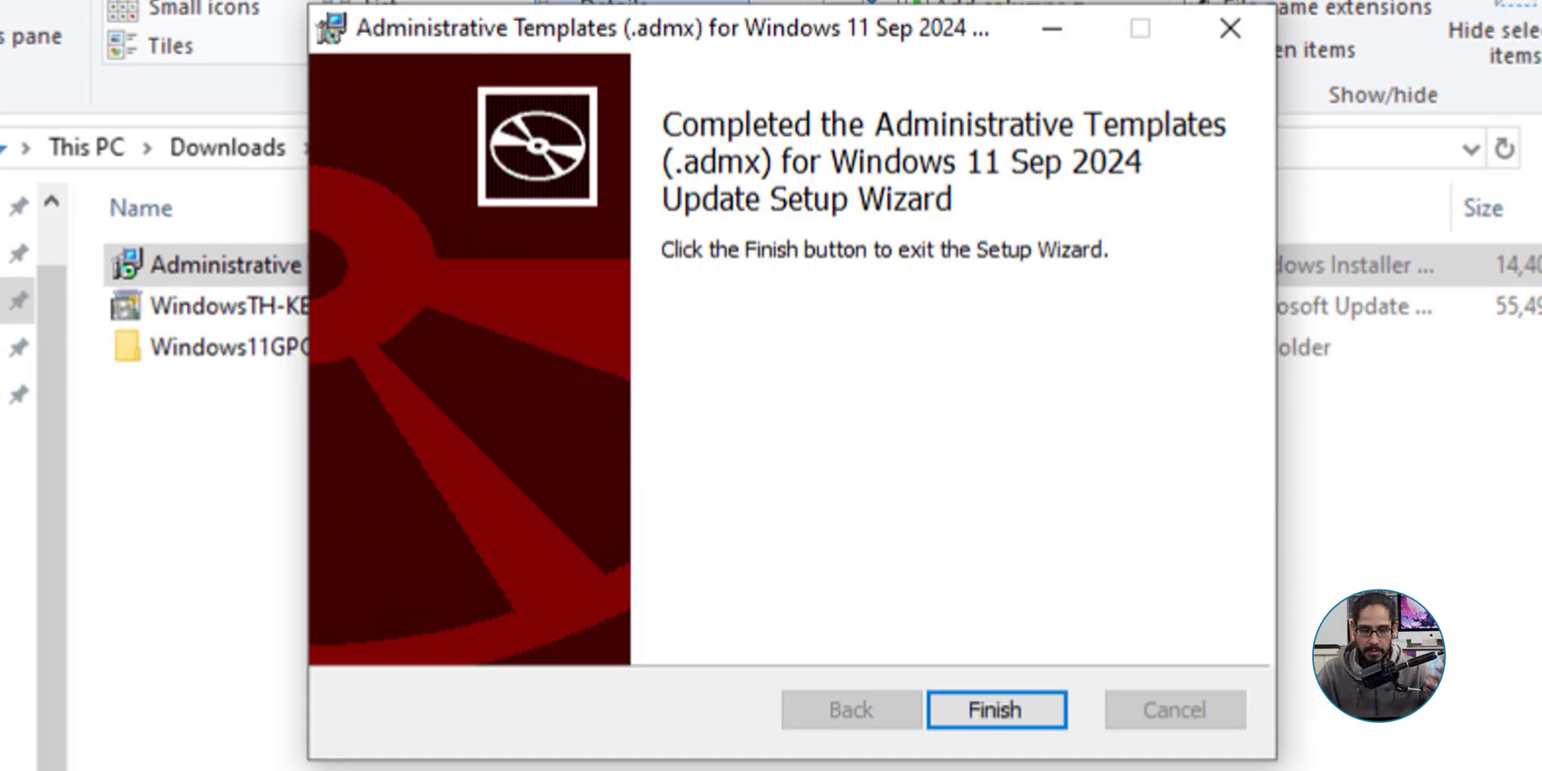
{"action": "key", "text": "Return"}
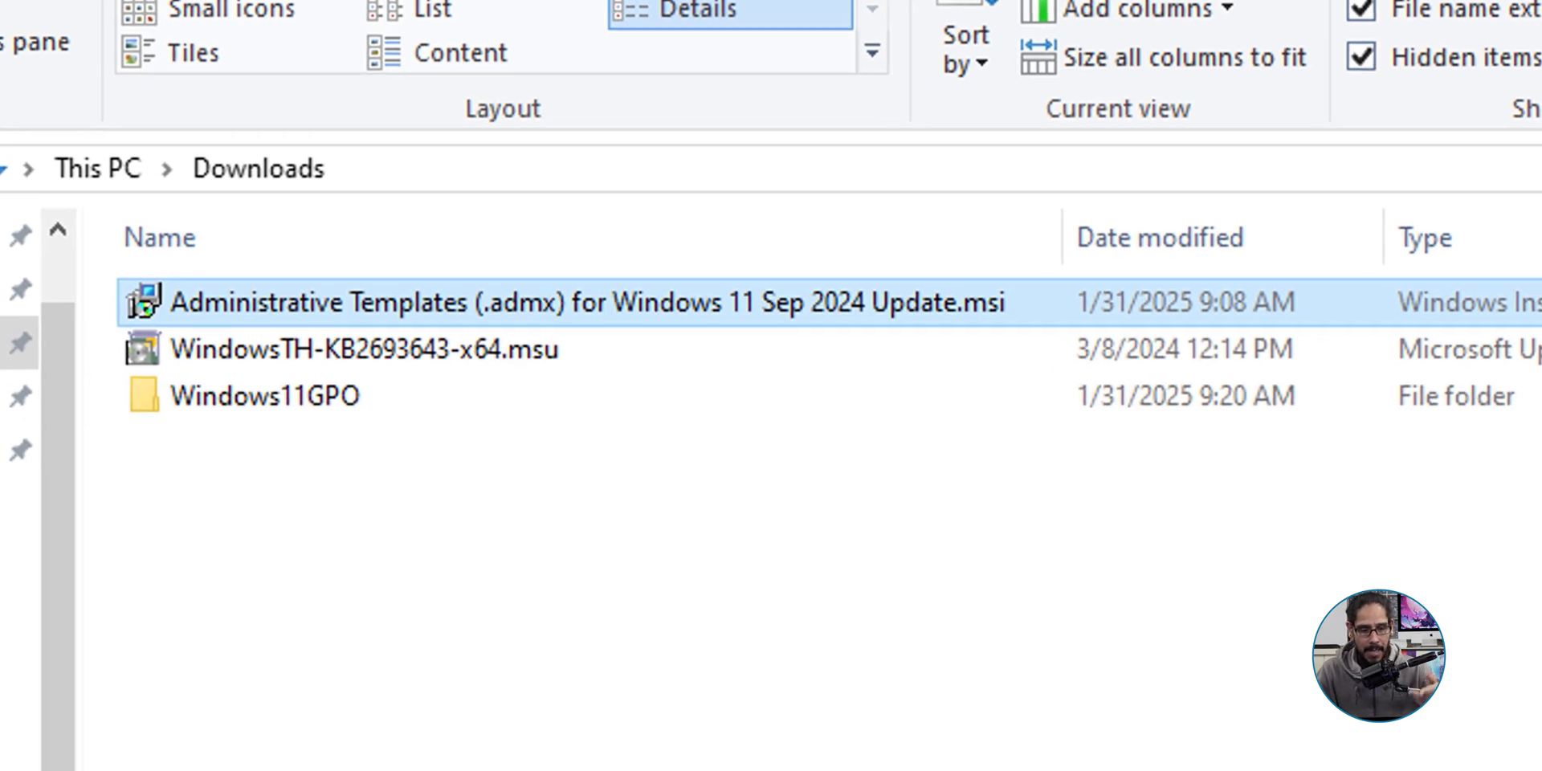
- Open Windows11GPO to review its language subfolders and .admx files, then bring up the Win+X menu
{"action": "left_click", "coordinate": [265, 395]}
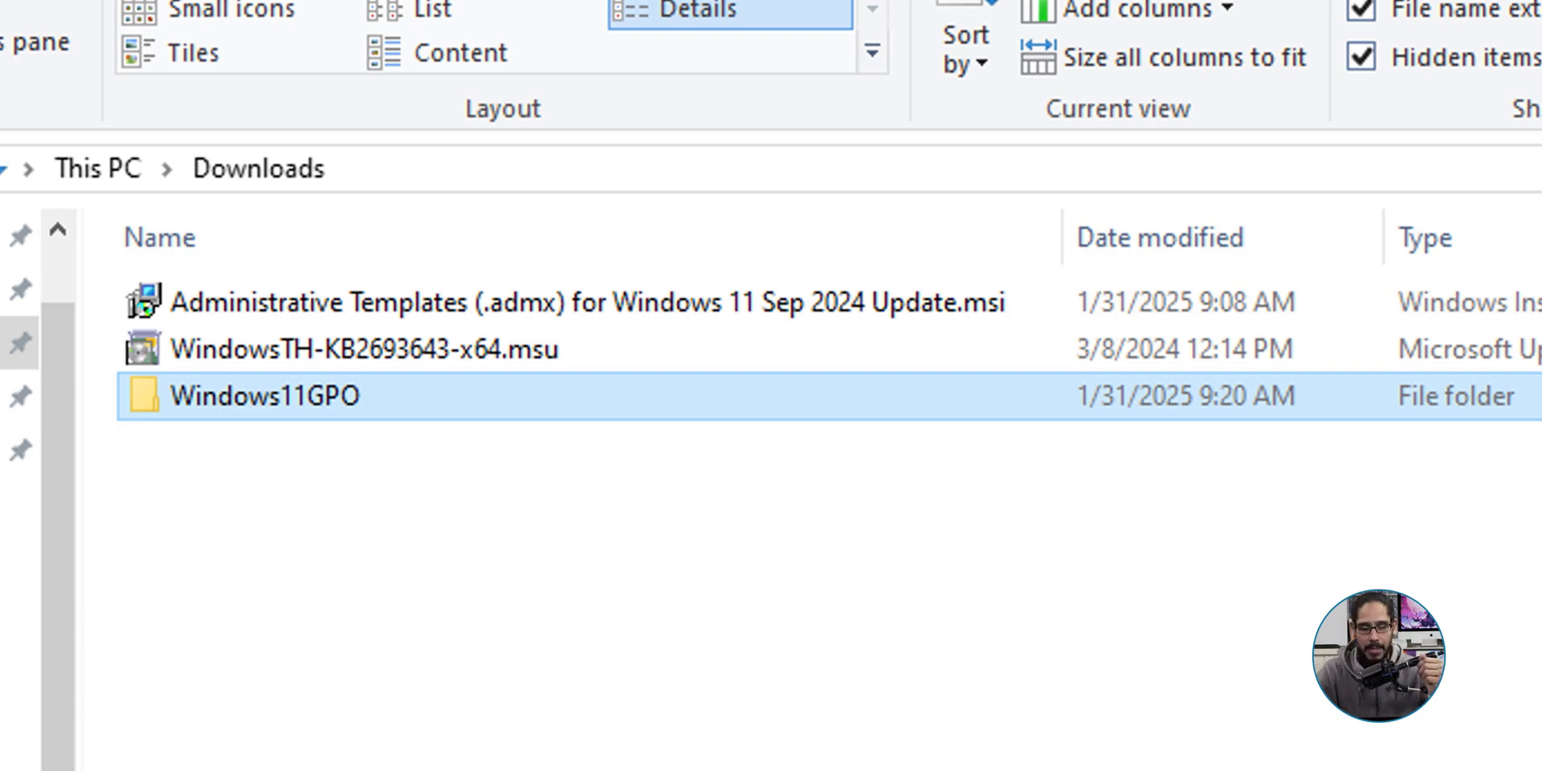
{"action": "key", "text": "Return"}
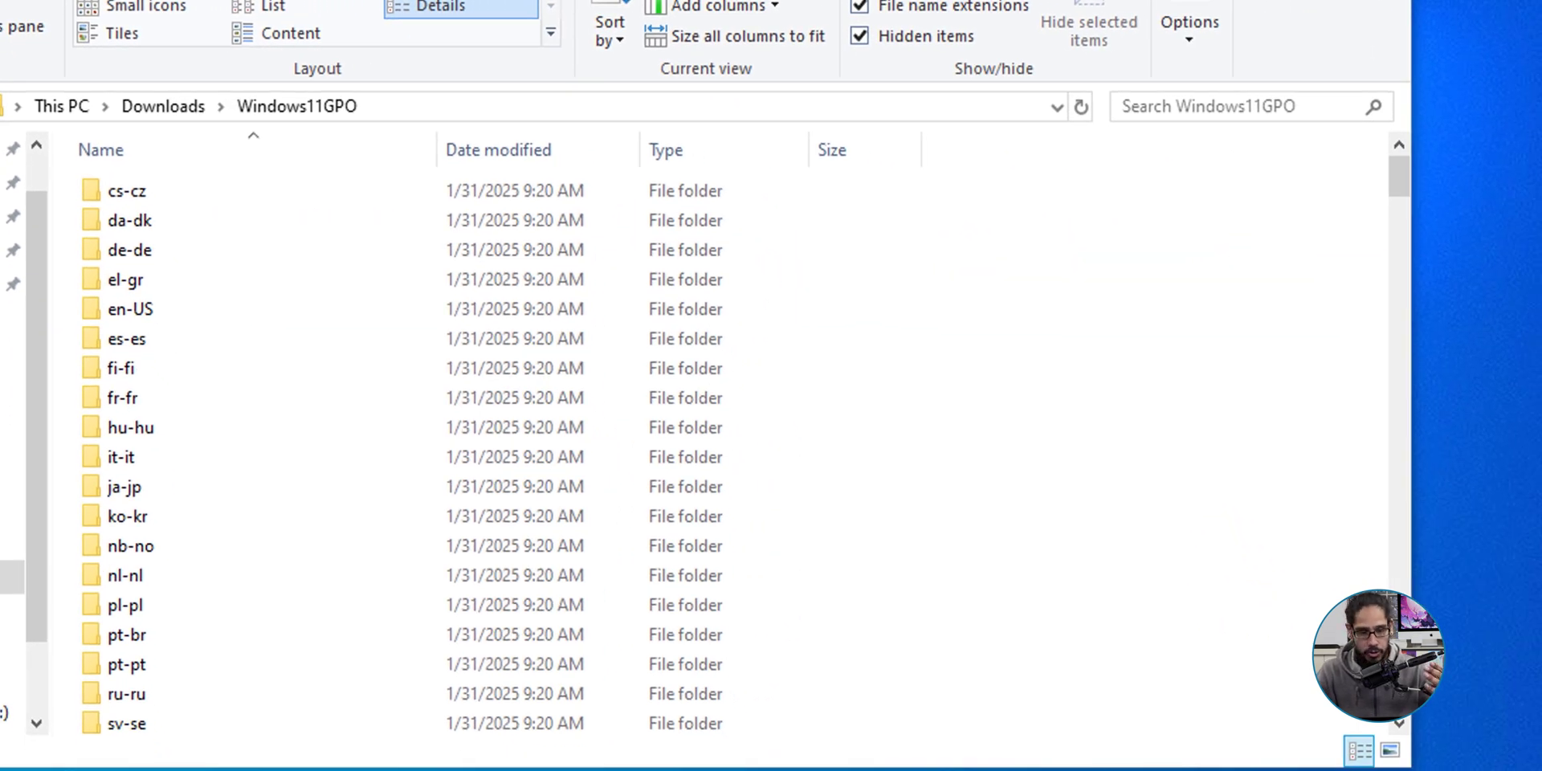
{"action": "scroll", "coordinate": [723, 450], "scroll_direction": "down", "scroll_amount": 7}
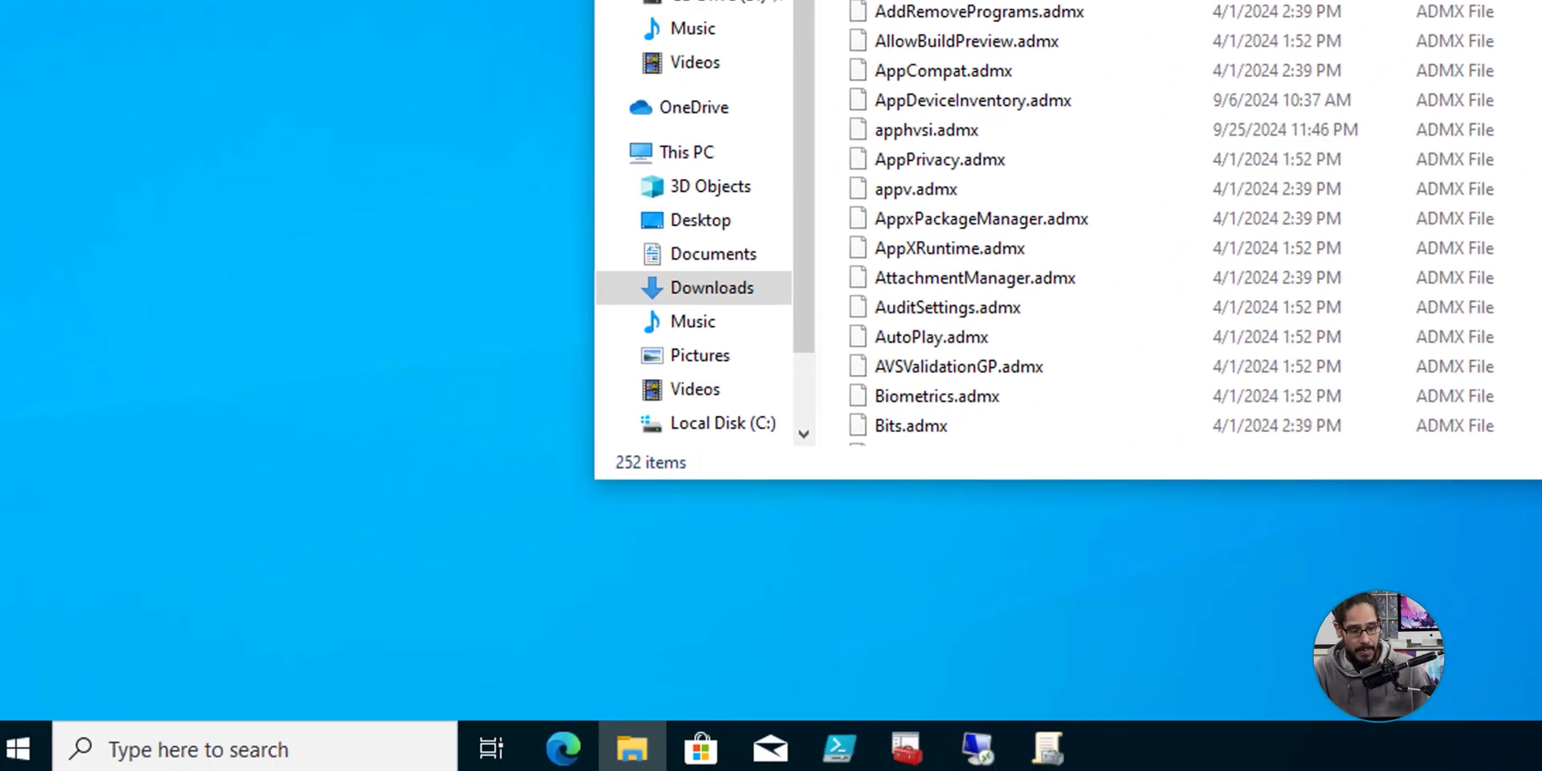
{"action": "key", "text": "super+x"}
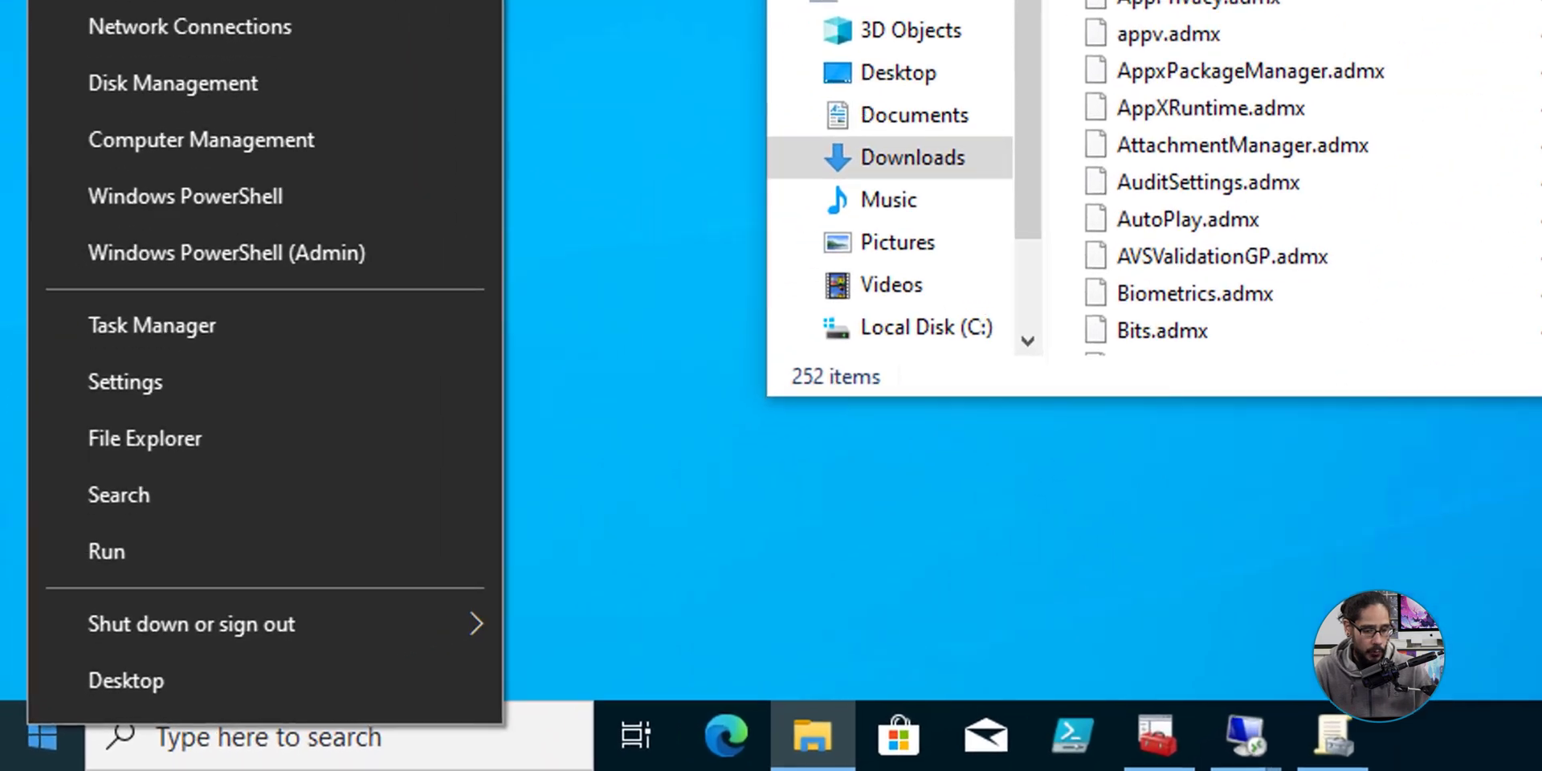
- Run \\dc01 to browse the server's NETLOGON and SYSVOL shares
{"action": "key", "text": "r"}
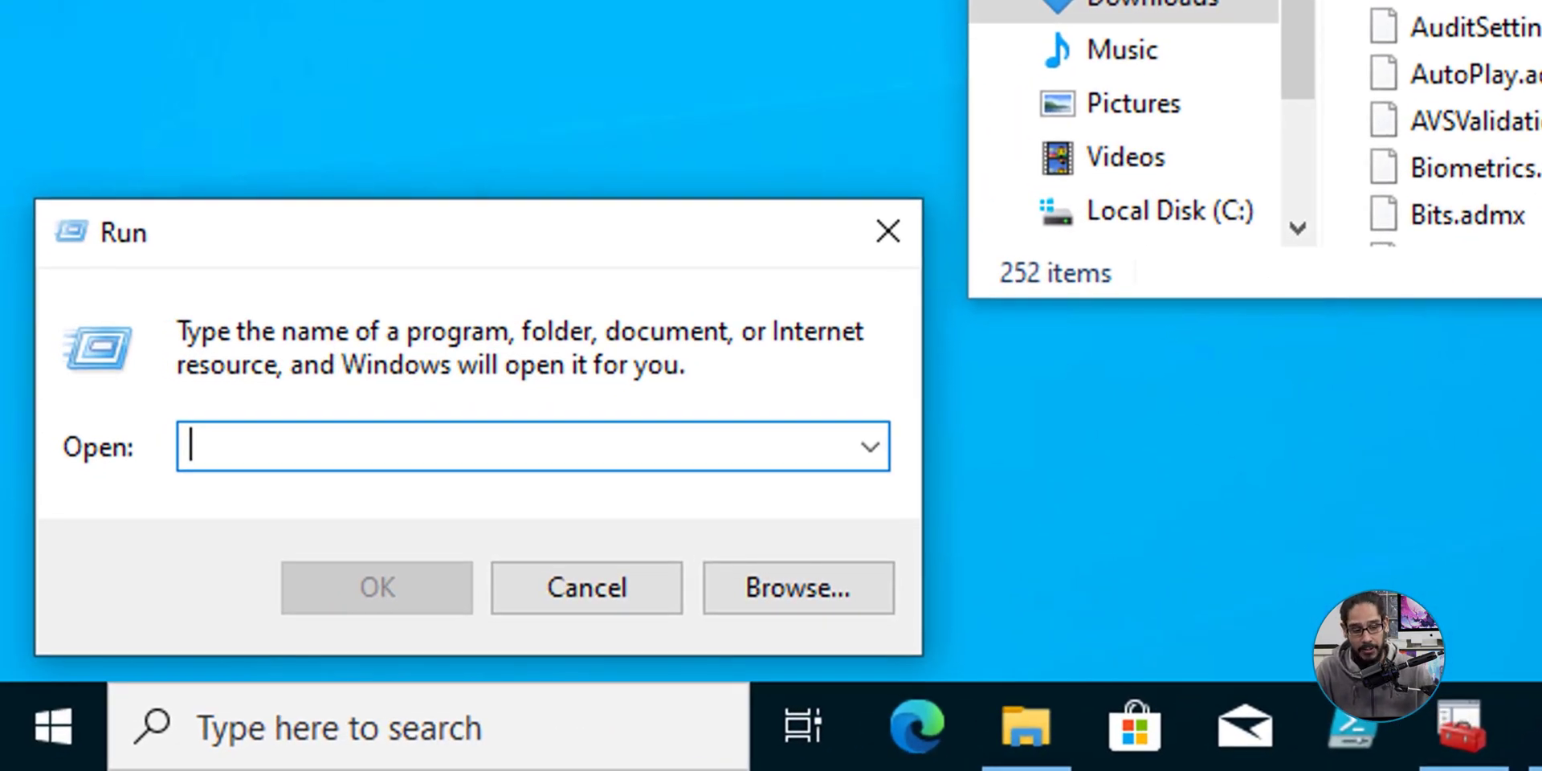
{"action": "type", "text": "\\\\dc01"}
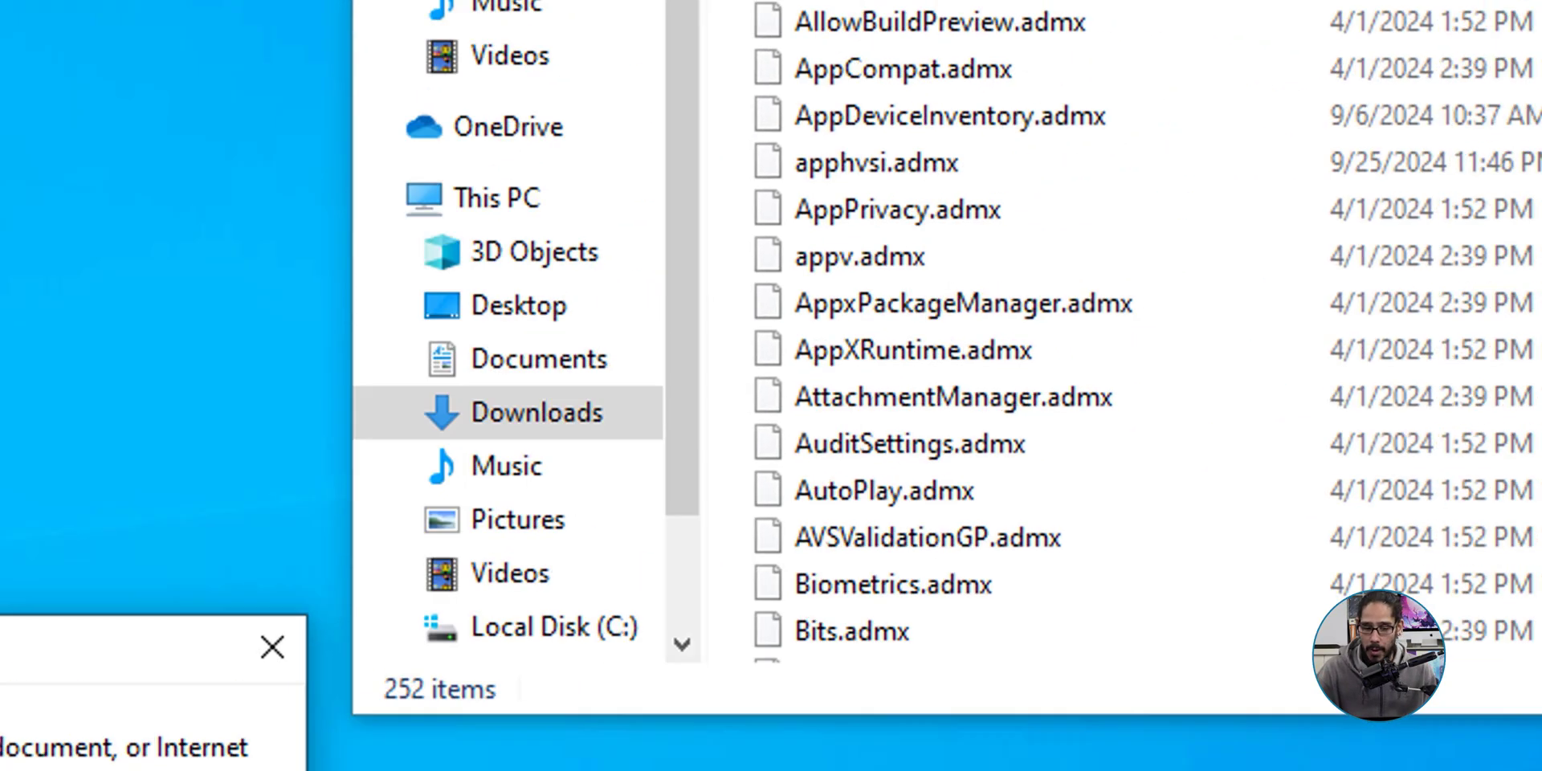
{"action": "key", "text": "Return"}
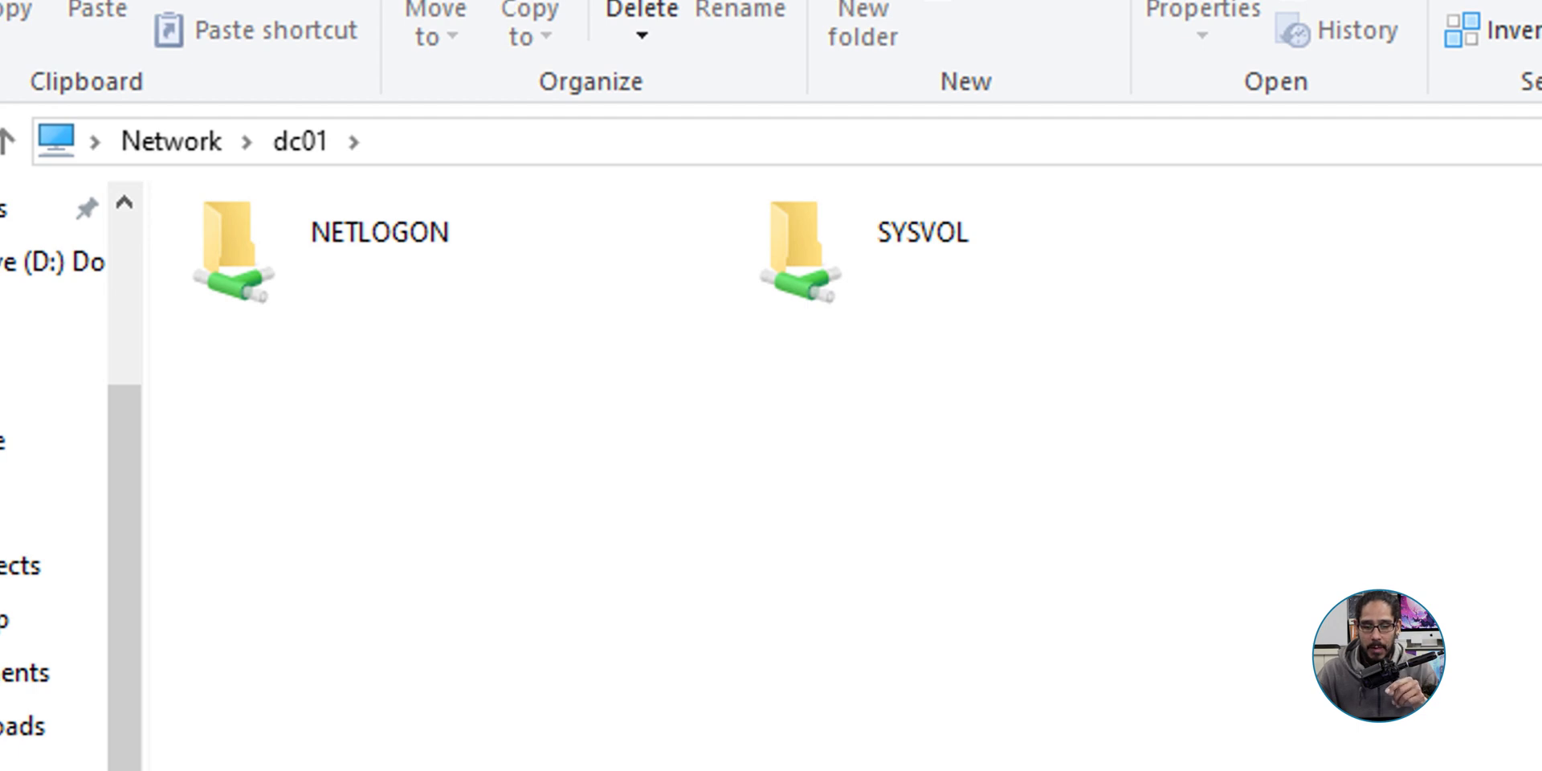
- Navigate SYSVOL > btnhd.edu > Policies to list the six GUID-named policy folders
{"action": "key", "text": "s"}
{"action": "key", "text": "Return"}
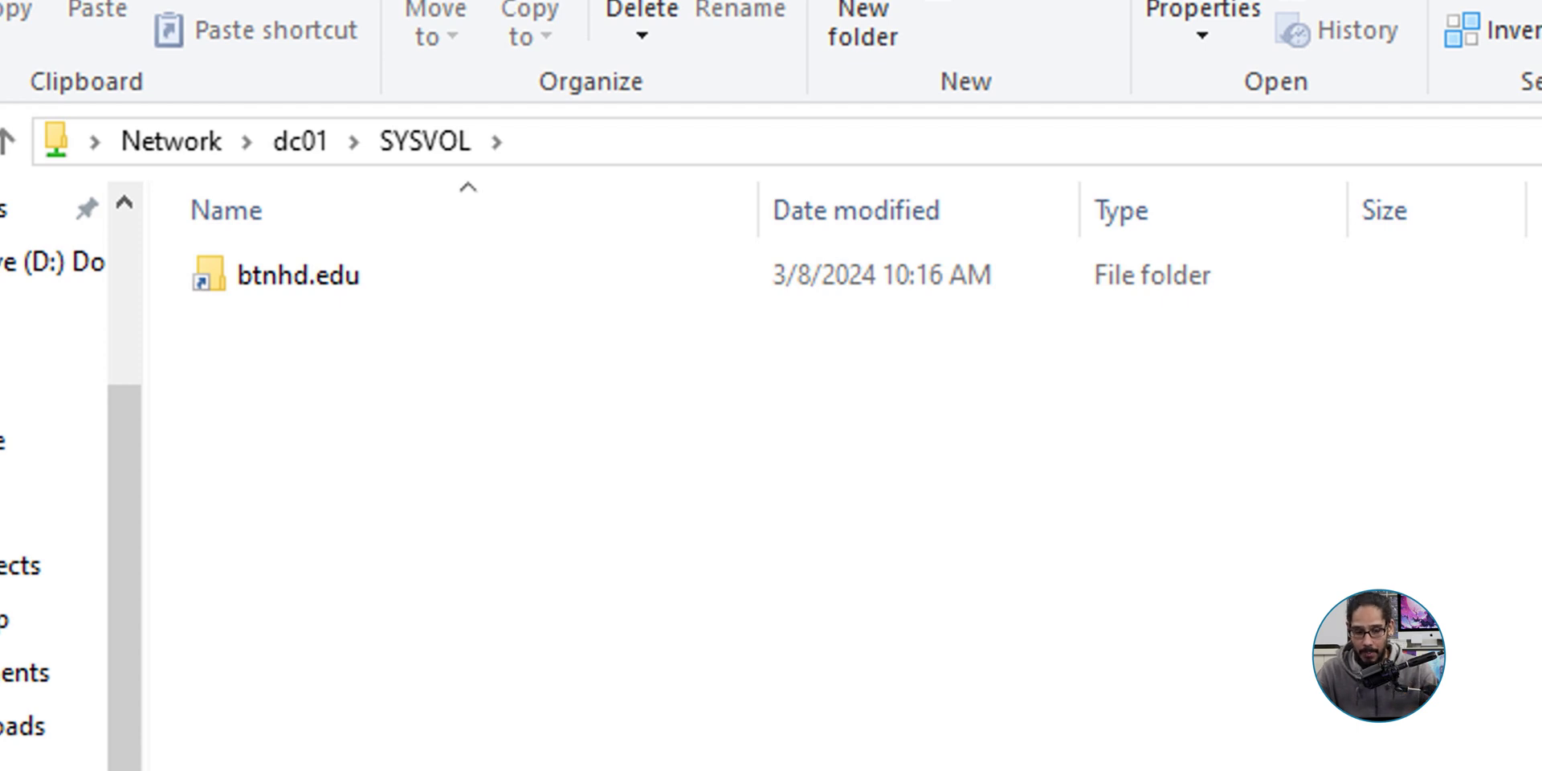
{"action": "key", "text": "b"}
{"action": "key", "text": "Return"}
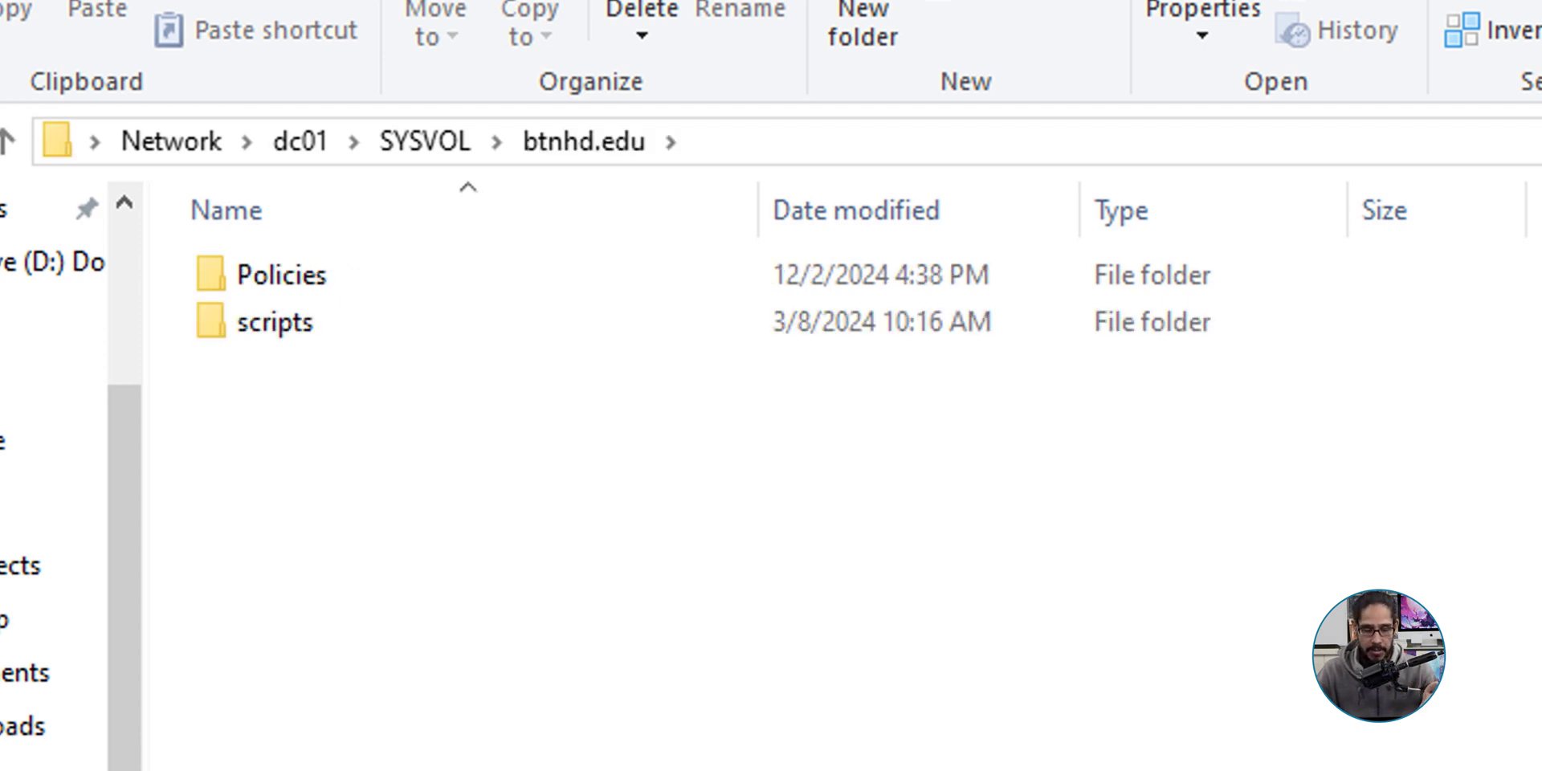
{"action": "key", "text": "p"}
{"action": "key", "text": "Return"}
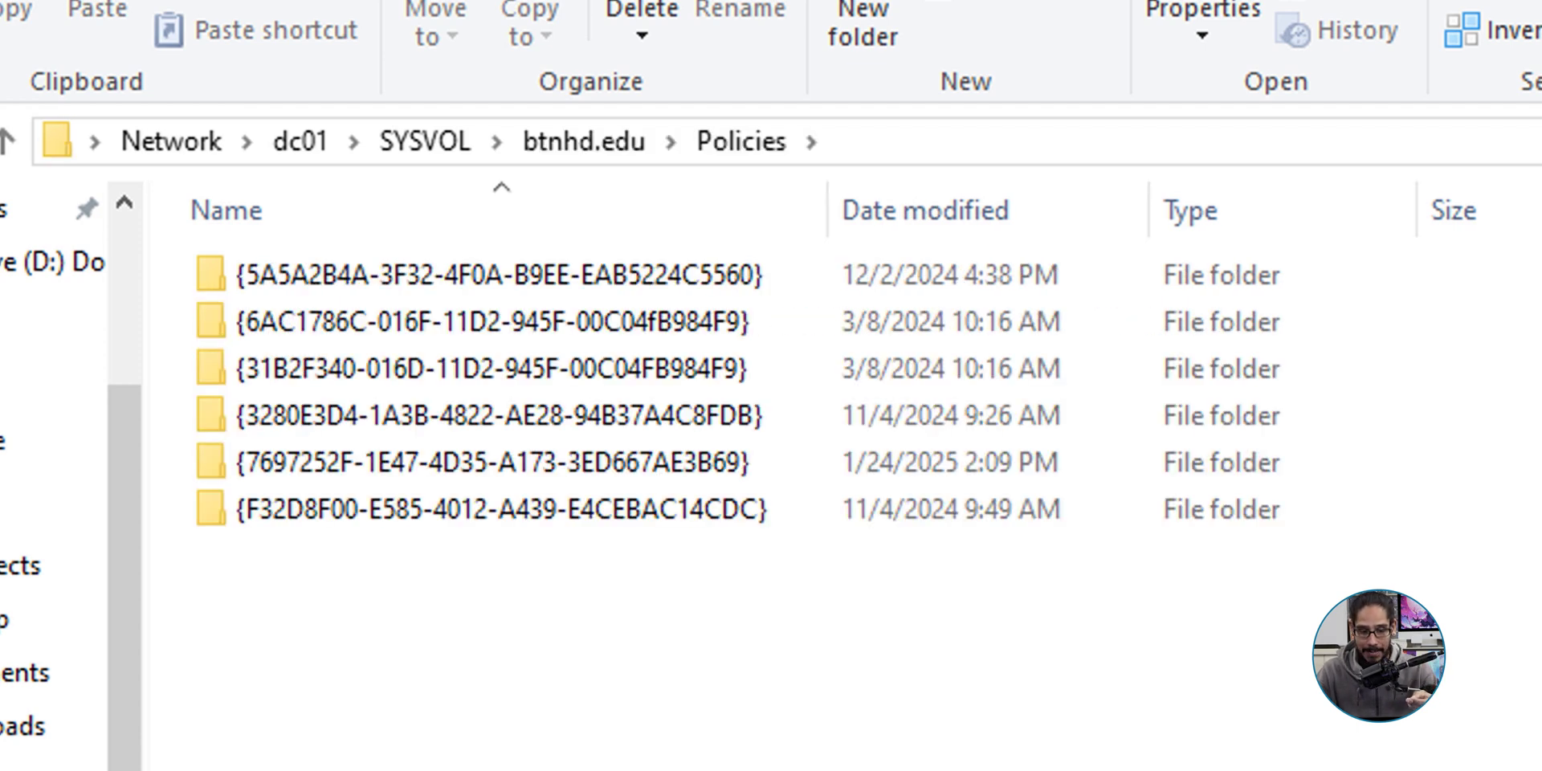
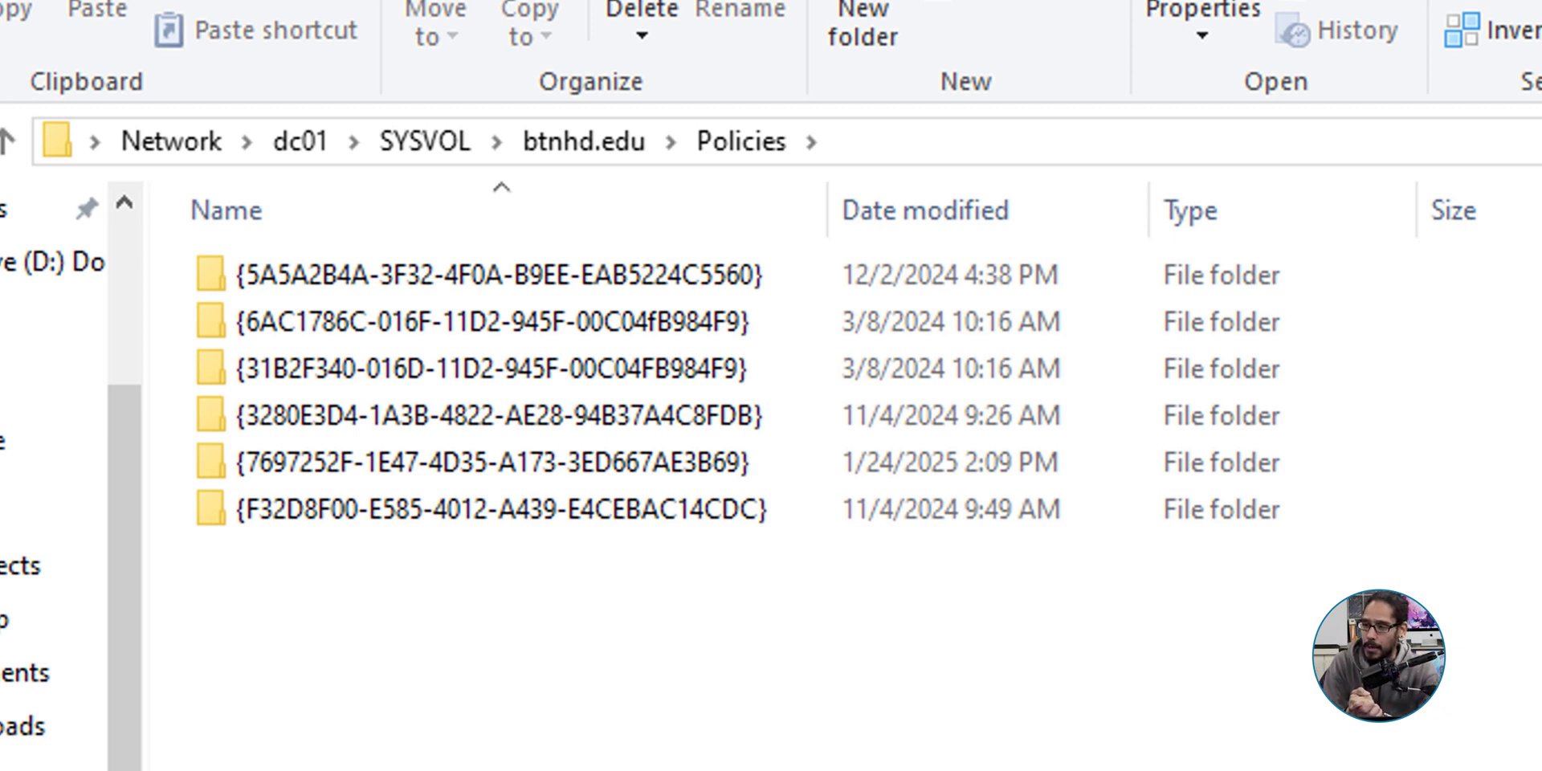
- Bring up the Remote Desktop session previews from the taskbar while SYSVOL's Policies folder is listed
{"action": "mouse_move", "coordinate": [472, 740]}
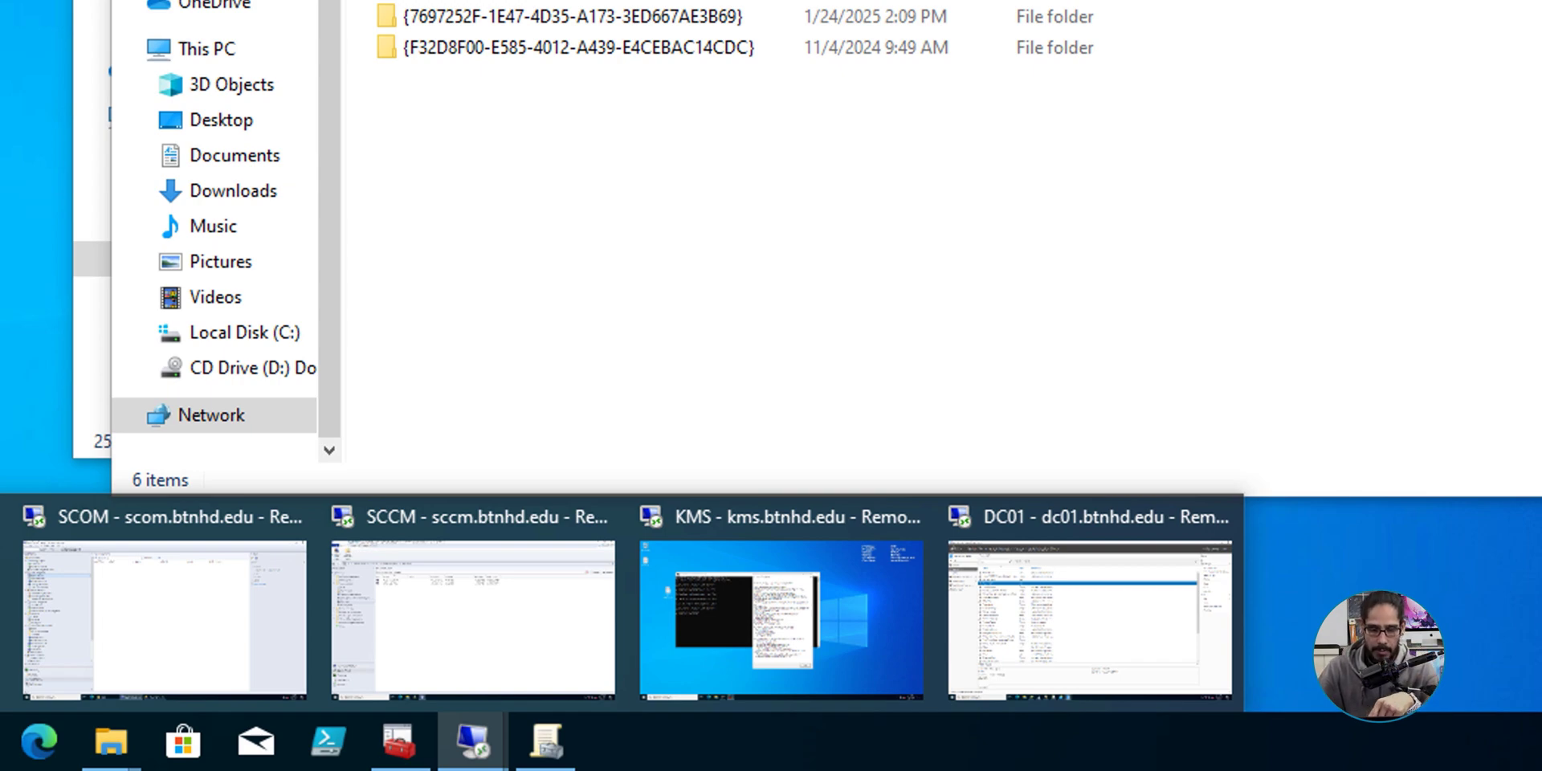
- On DC01, browse to C:\Windows and copy the PolicyDefinitions folder
{"action": "left_click", "coordinate": [1090, 618]}
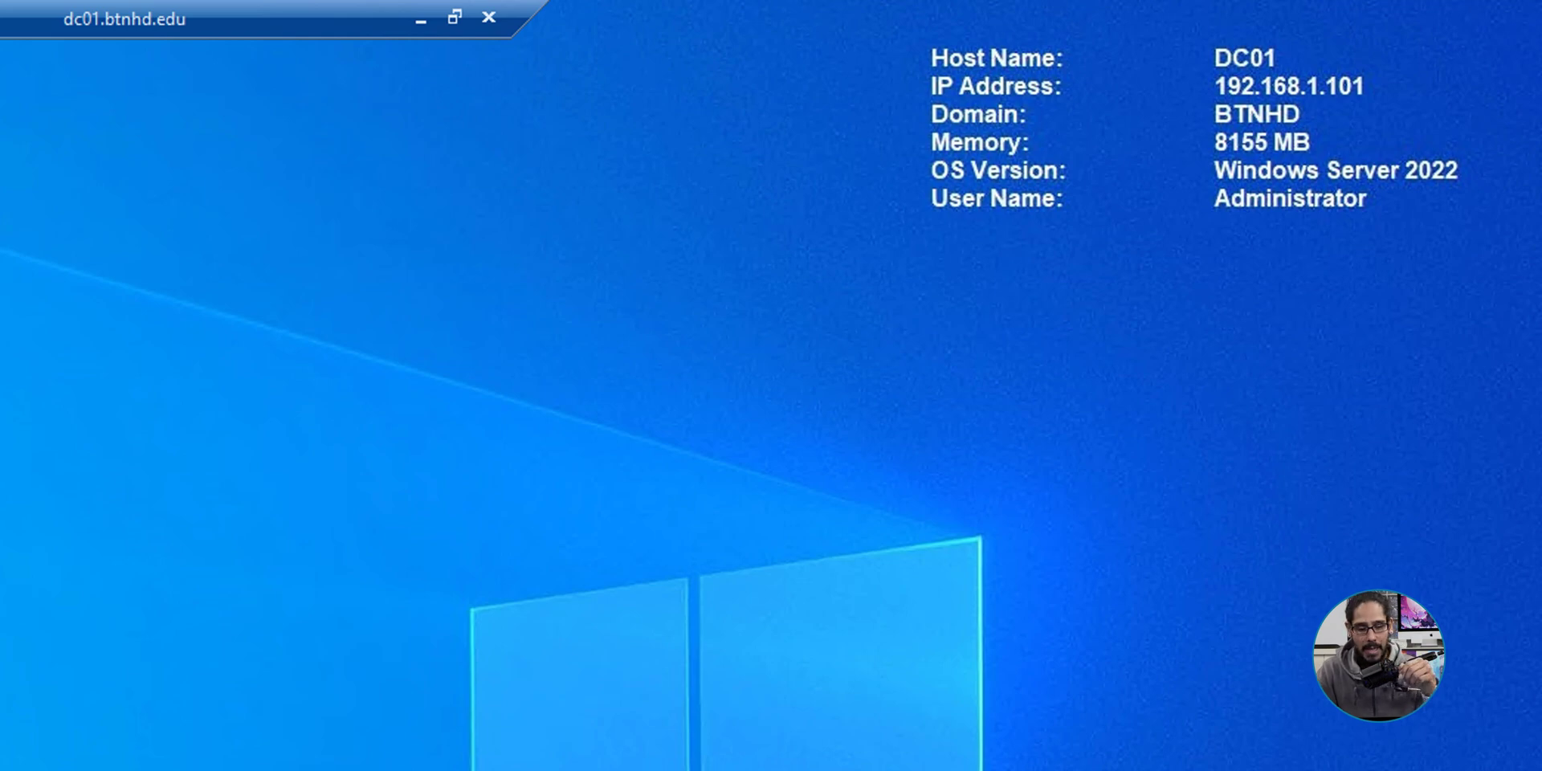
{"action": "key", "text": "super+e"}
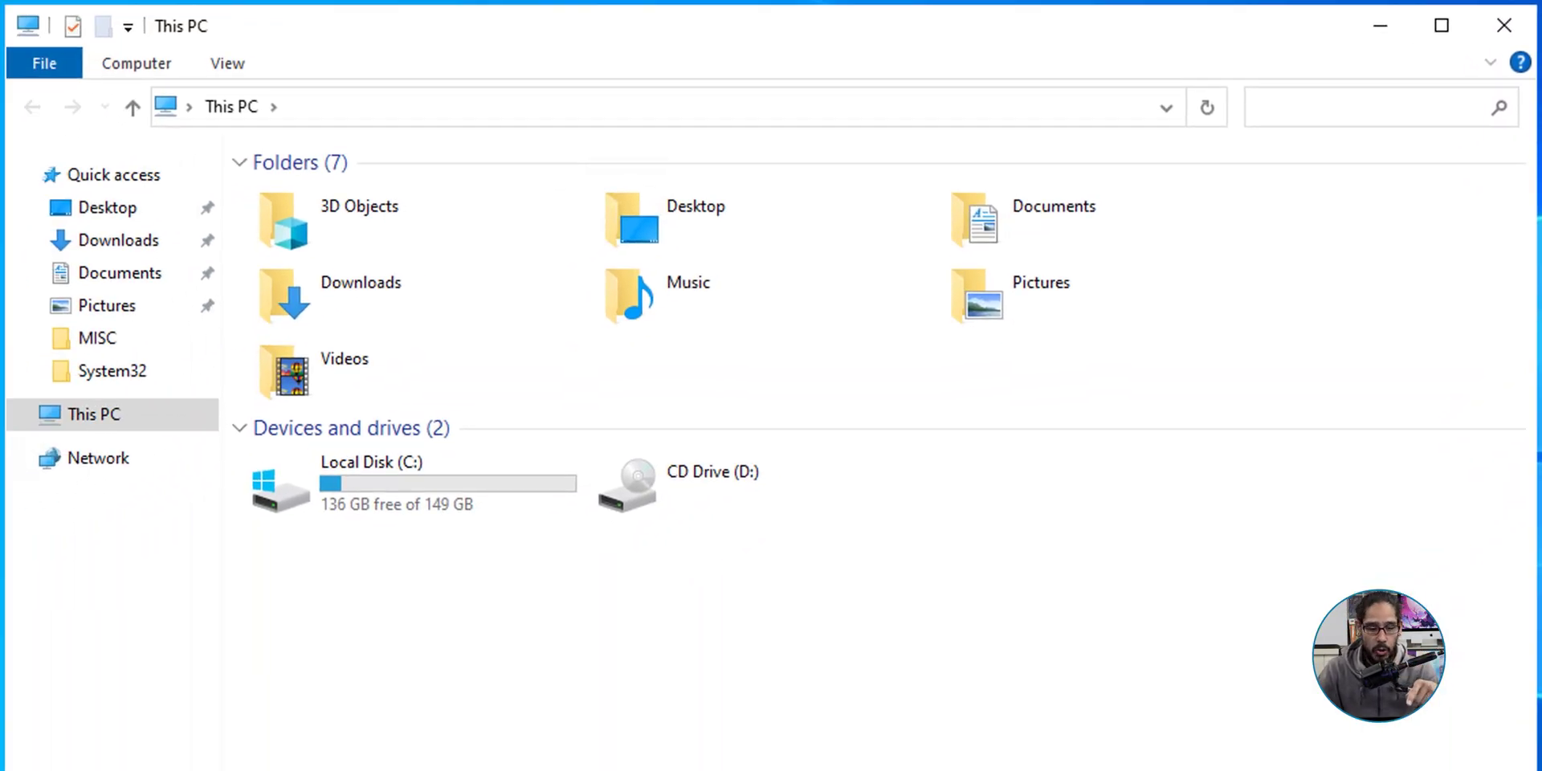
{"action": "double_click", "coordinate": [372, 462]}
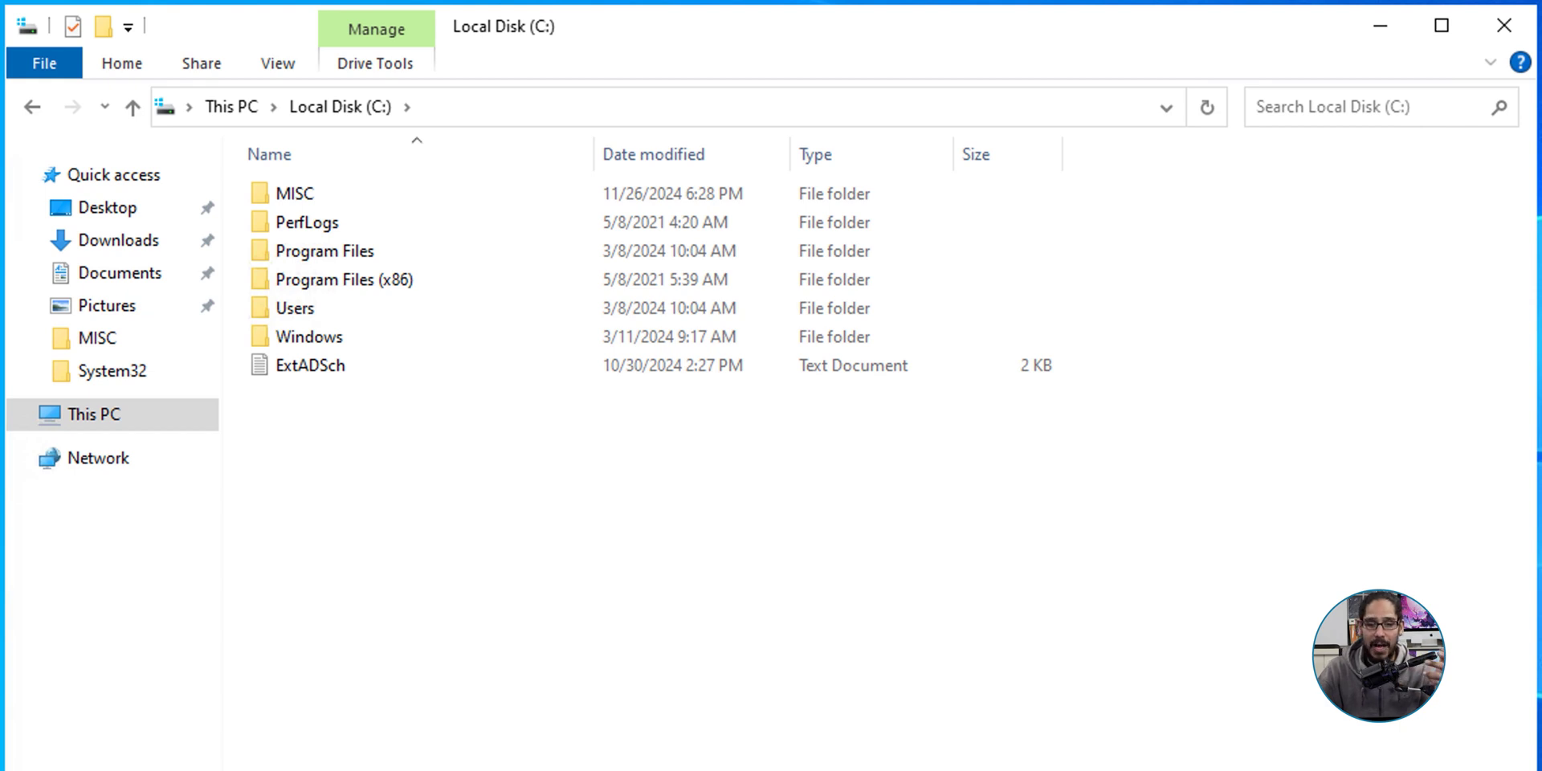
{"action": "double_click", "coordinate": [310, 337]}
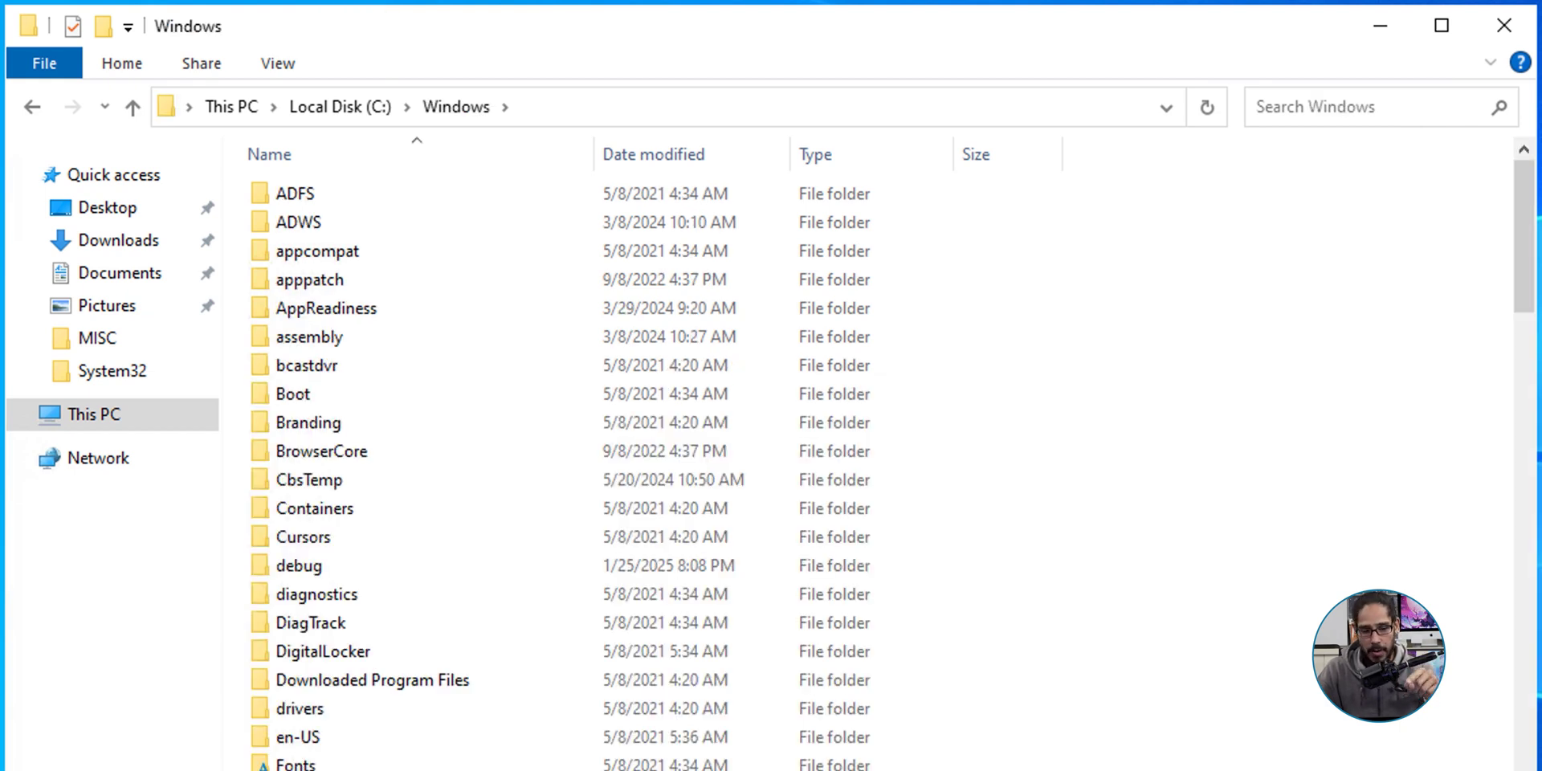
{"action": "type", "text": "po"}
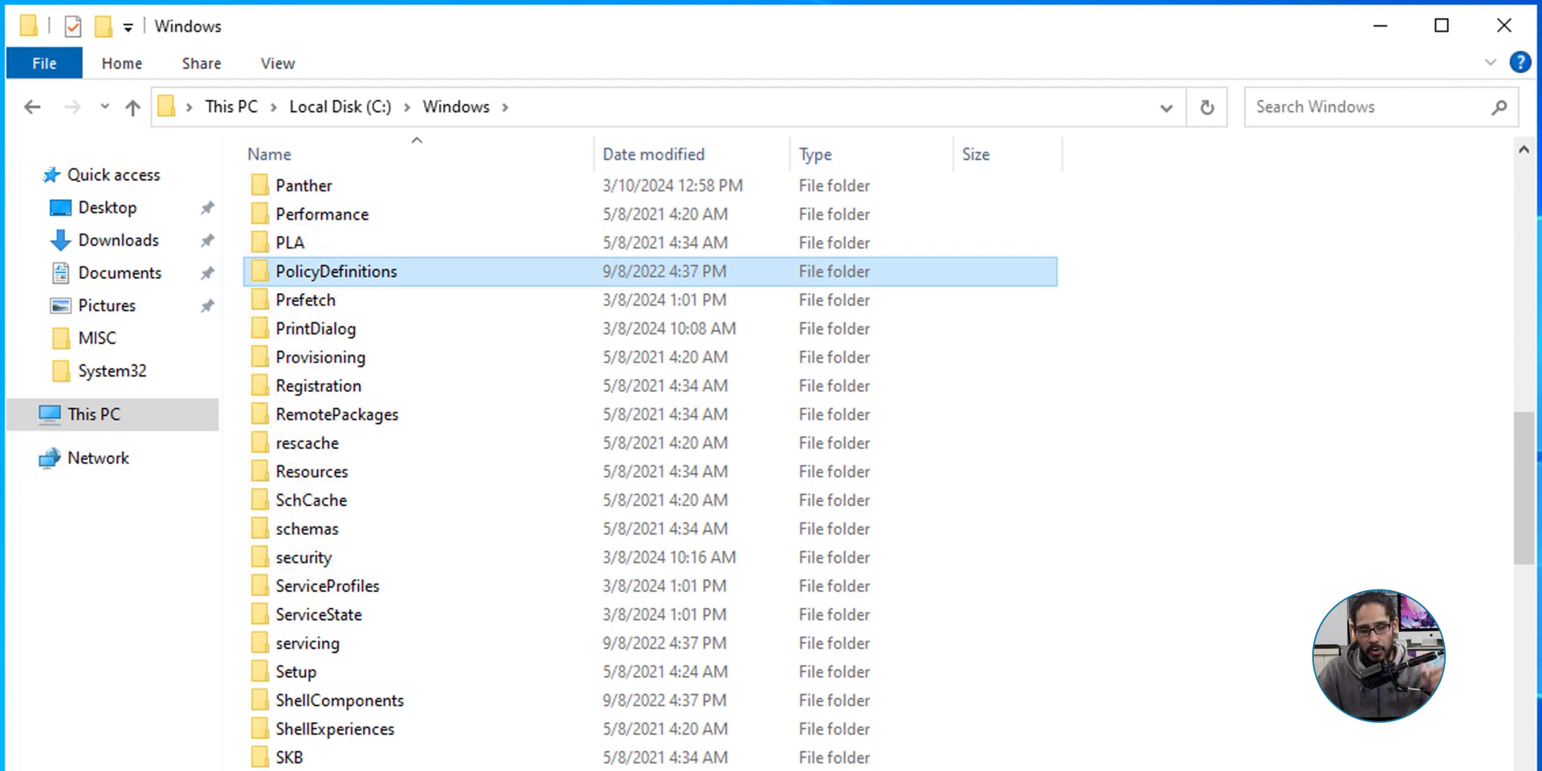
{"action": "key", "text": "shift+F10"}
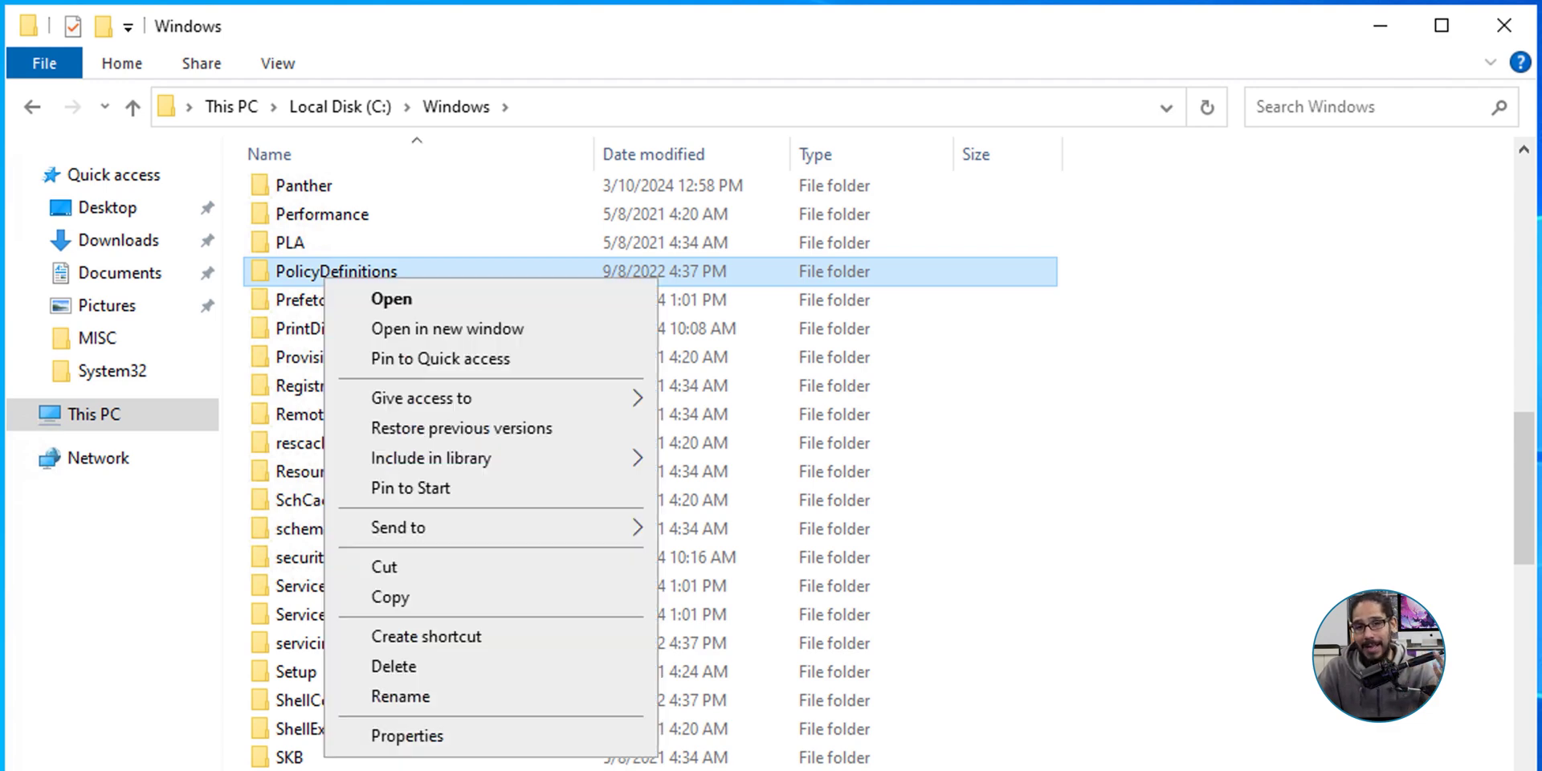
{"action": "key", "text": "Escape"}
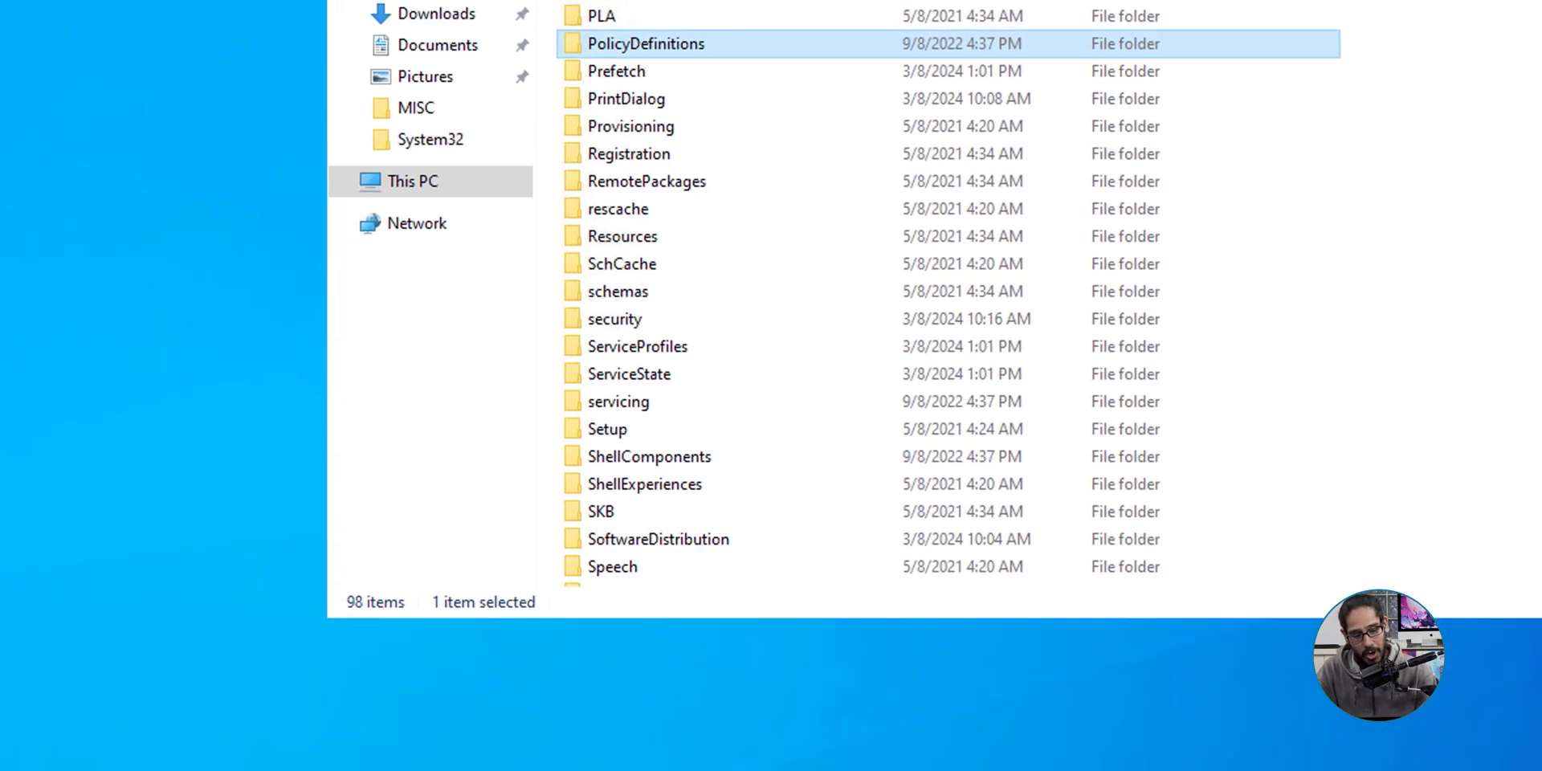
- Open \\dc01 from Run and browse into SYSVOL\btnhd.edu\Policies
{"action": "key", "text": "super+x"}
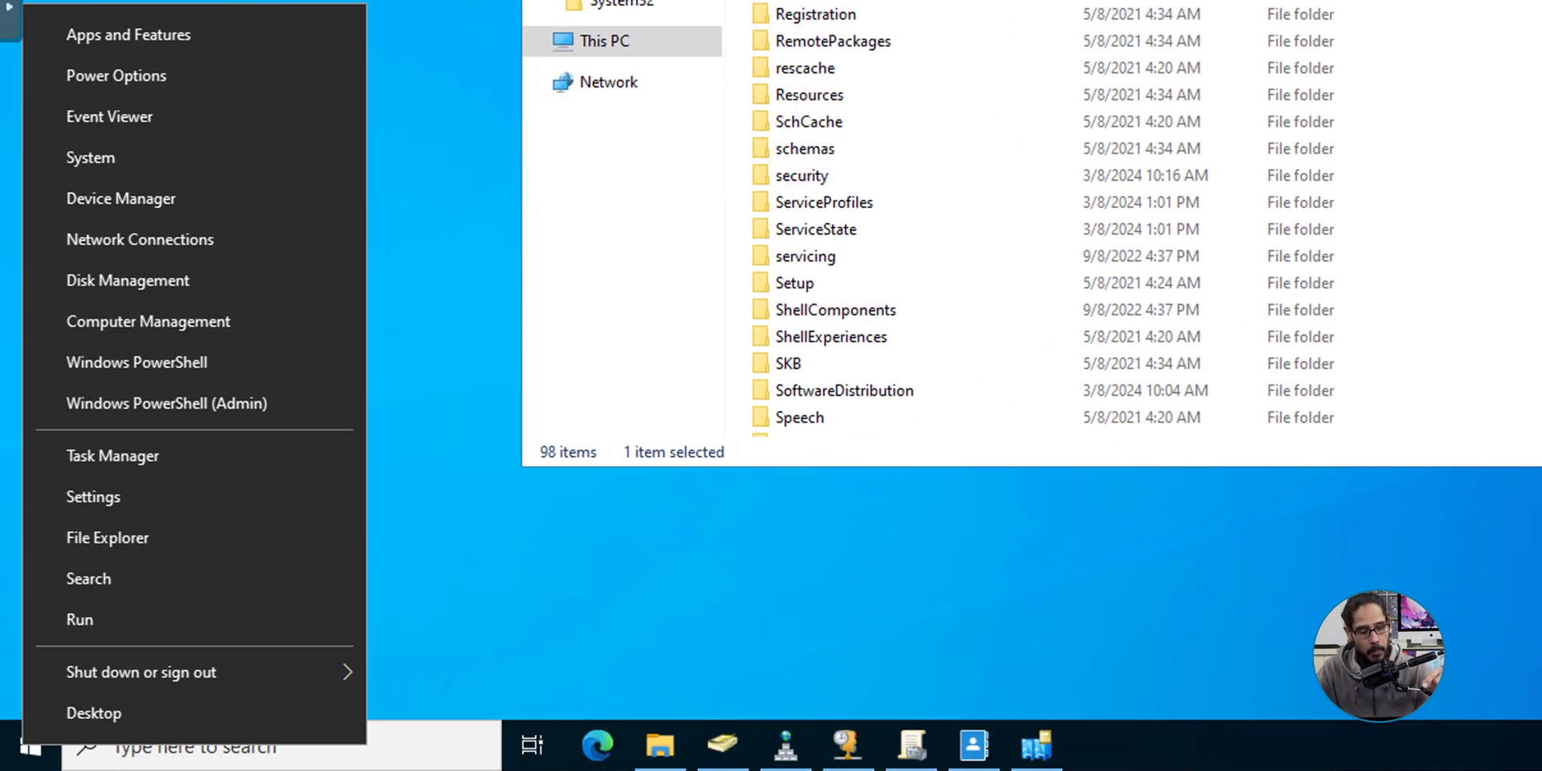
{"action": "key", "text": "r"}
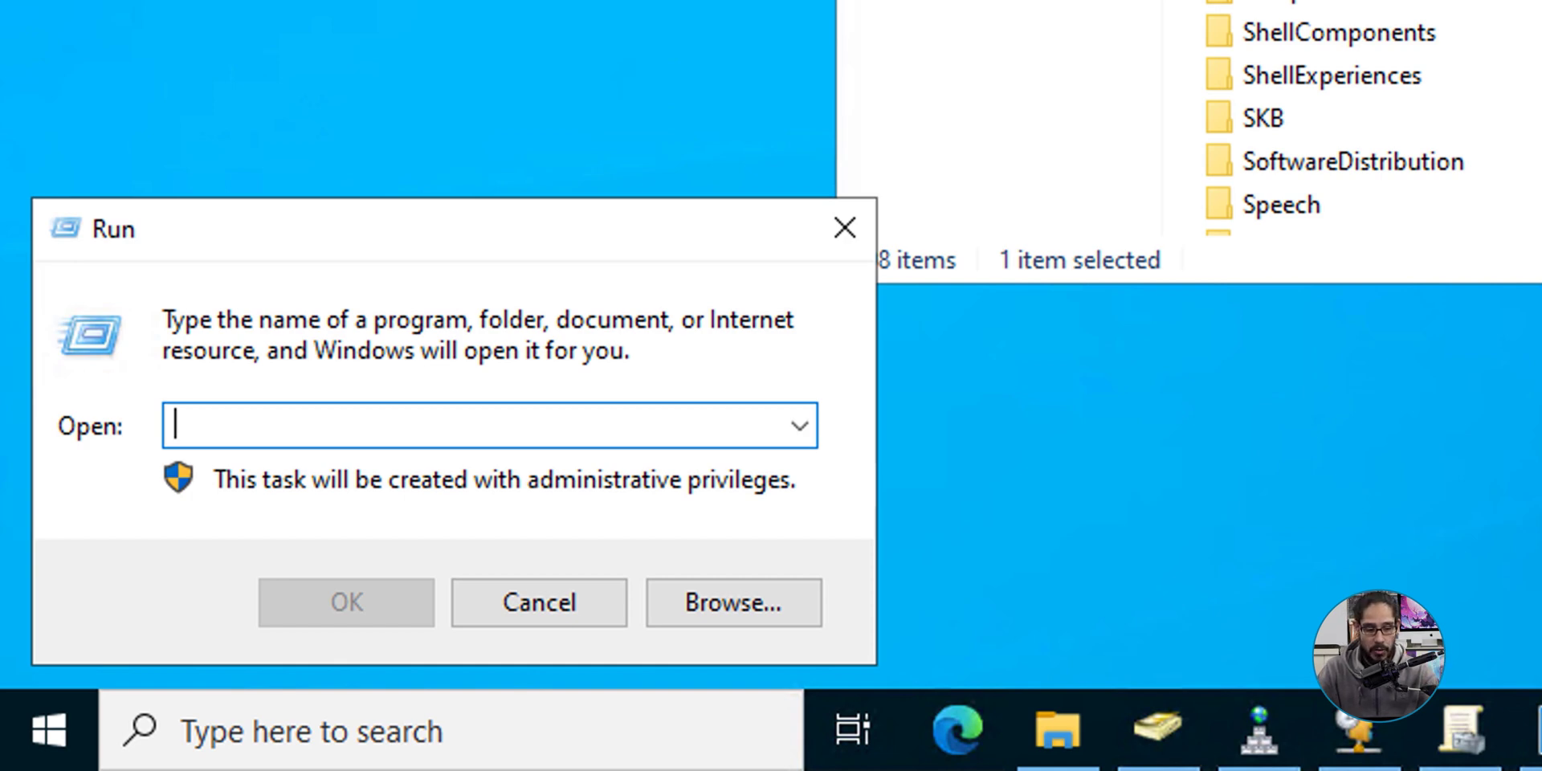
{"action": "type", "text": "\\\\dc01"}
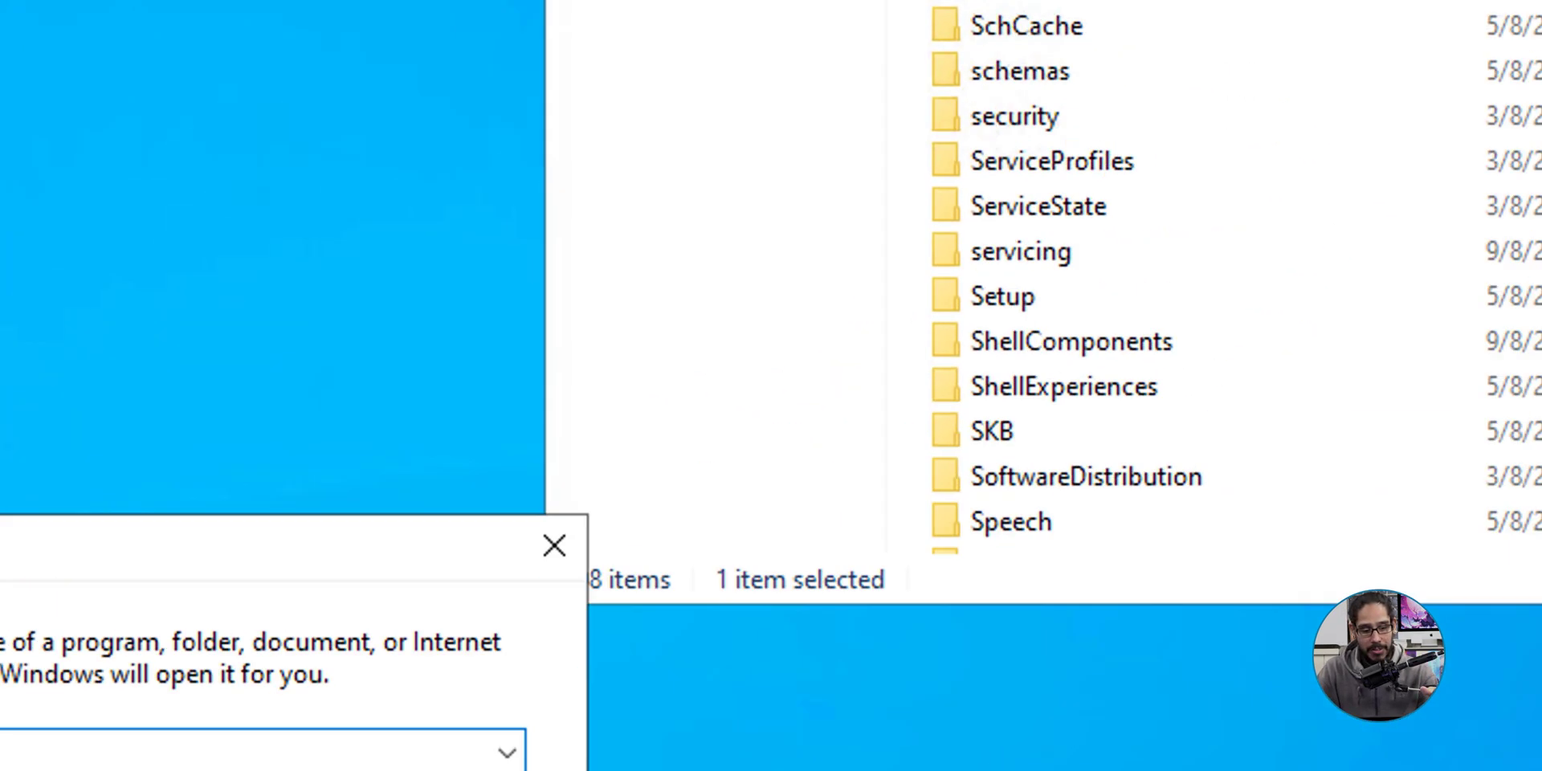
{"action": "key", "text": "Return"}
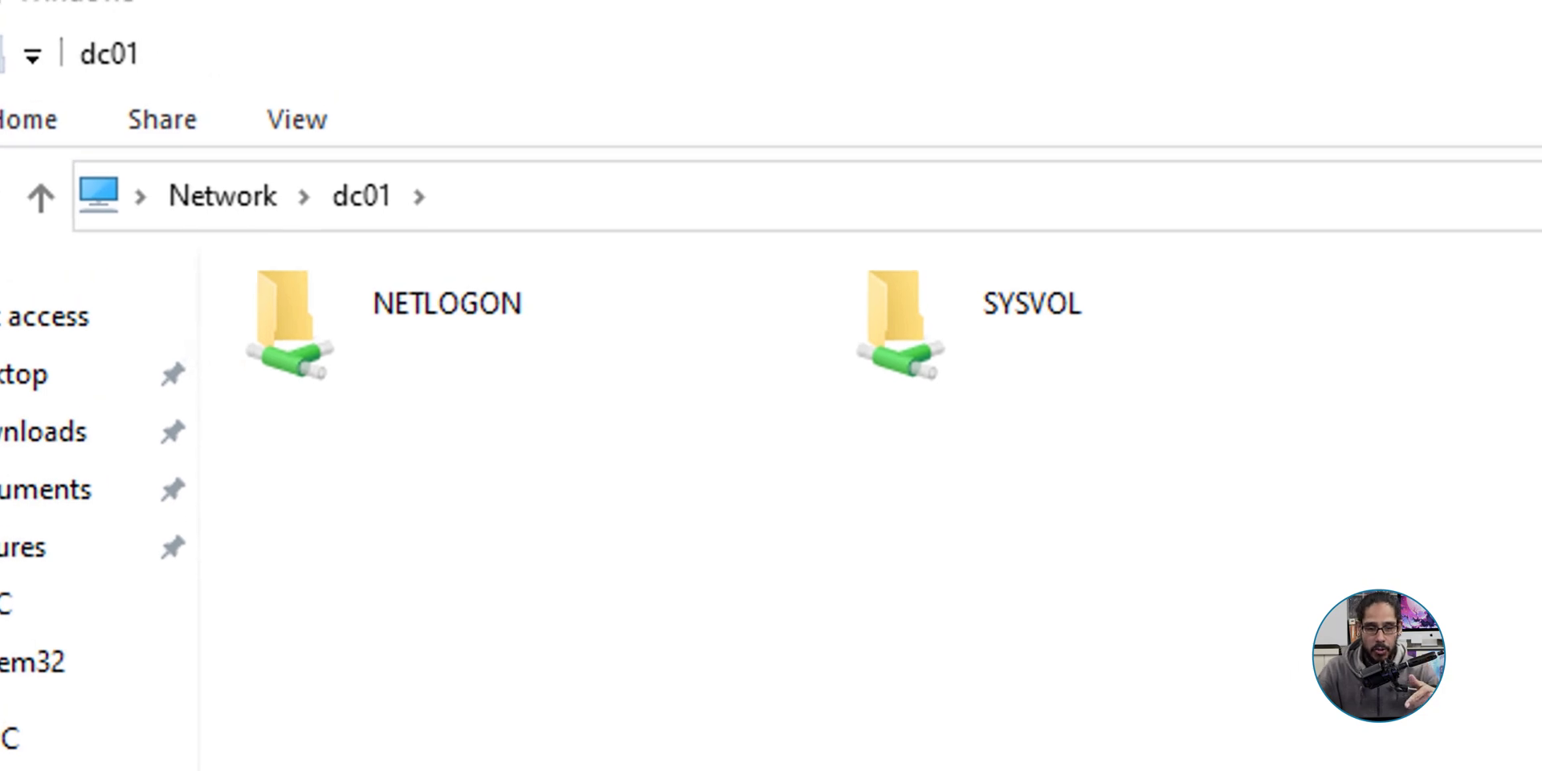
{"action": "double_click", "coordinate": [899, 322]}
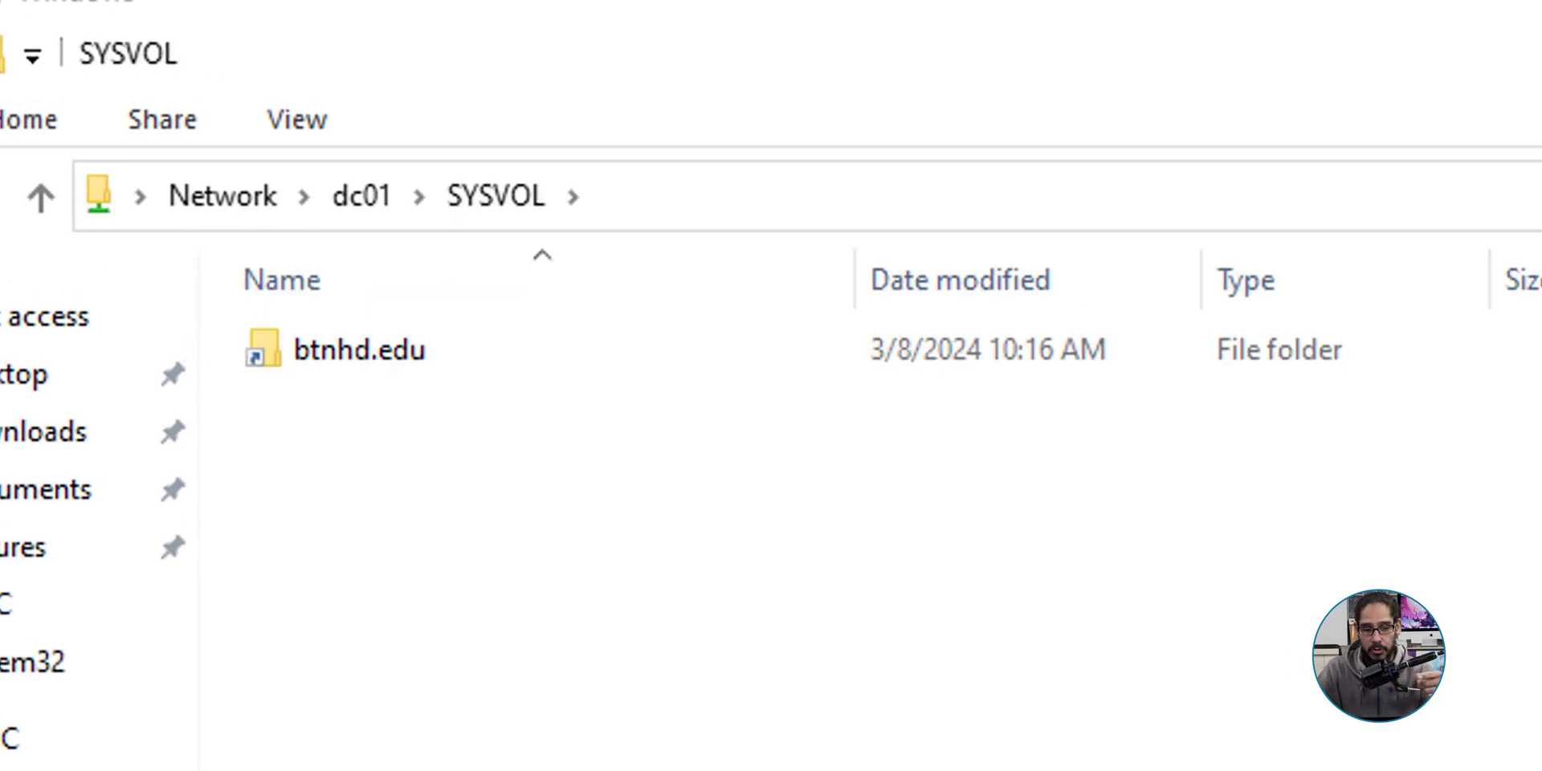
{"action": "key", "text": "Return"}
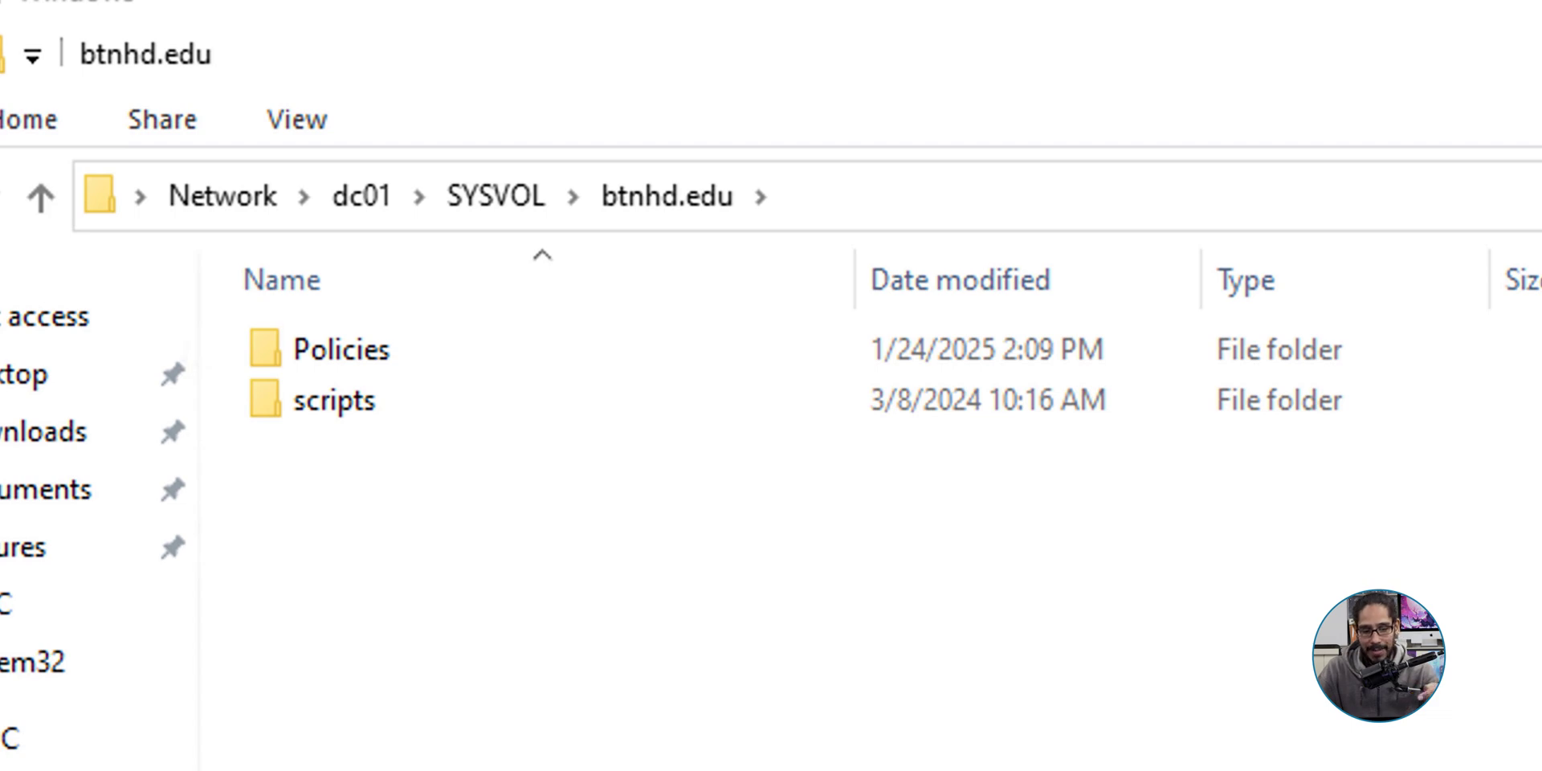
{"action": "key", "text": "Return"}
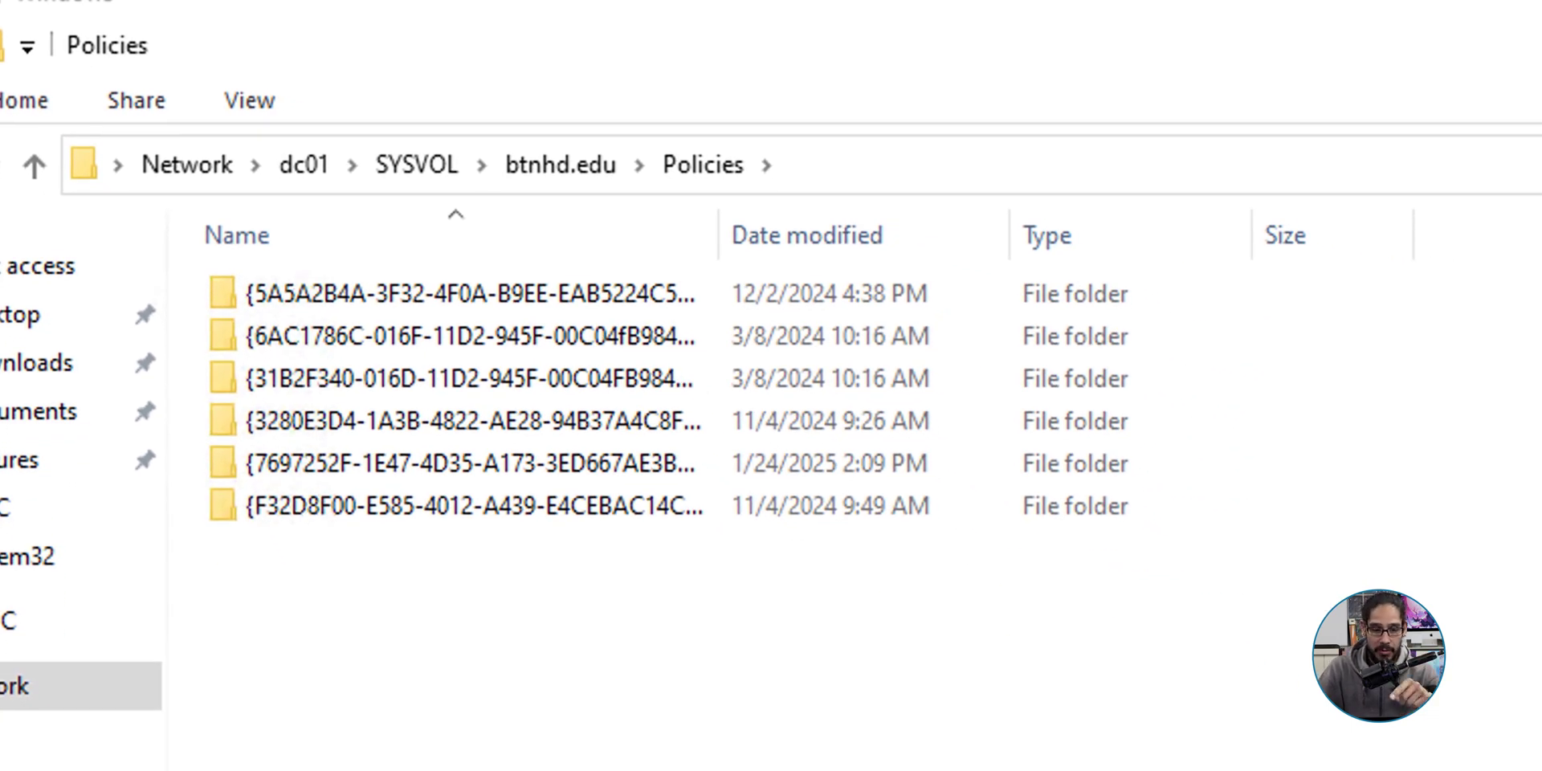
- Paste the copied PolicyDefinitions folder into the Policies folder
{"action": "right_click", "coordinate": [430, 767]}
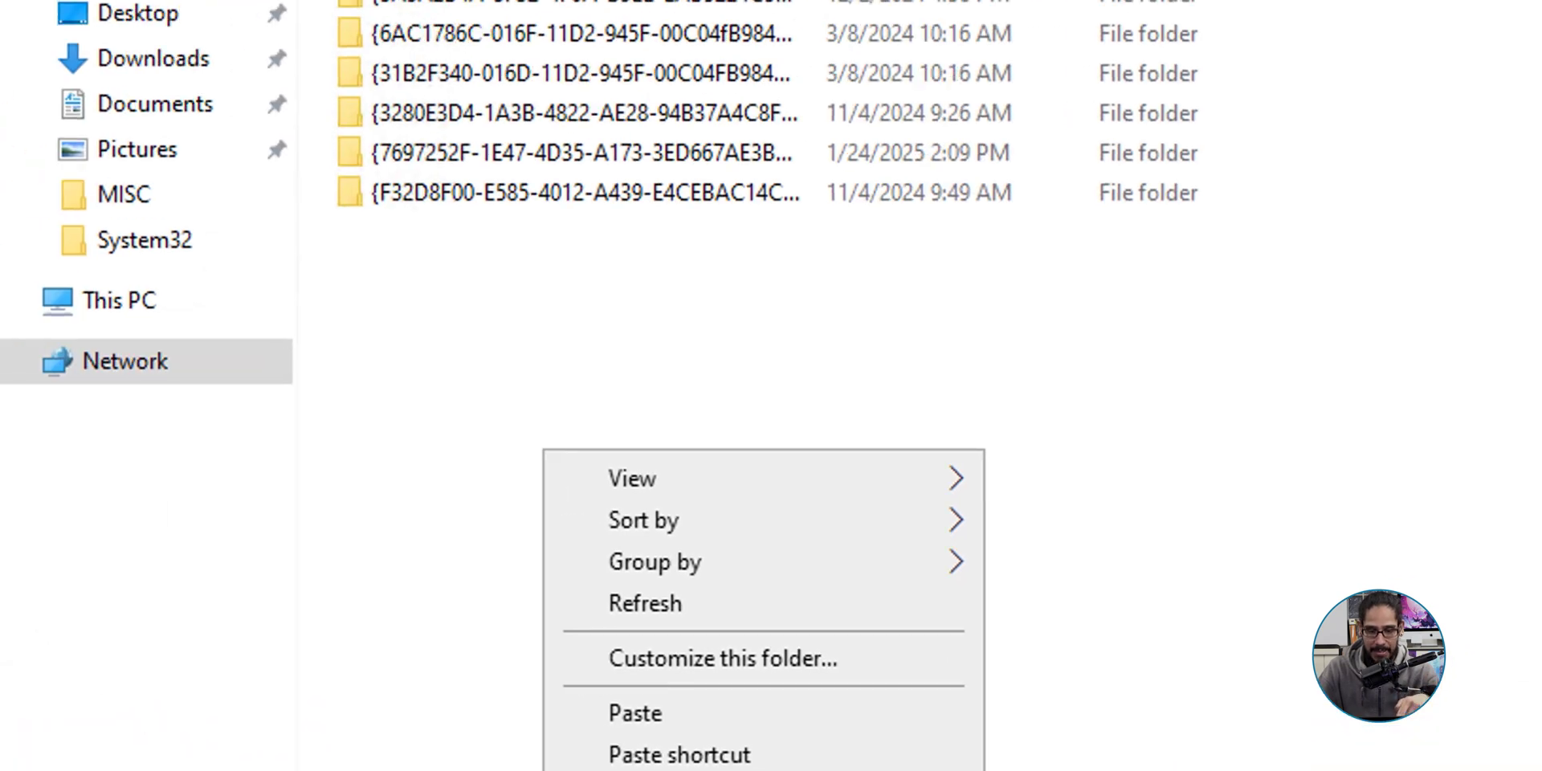
{"action": "left_click", "coordinate": [397, 446]}
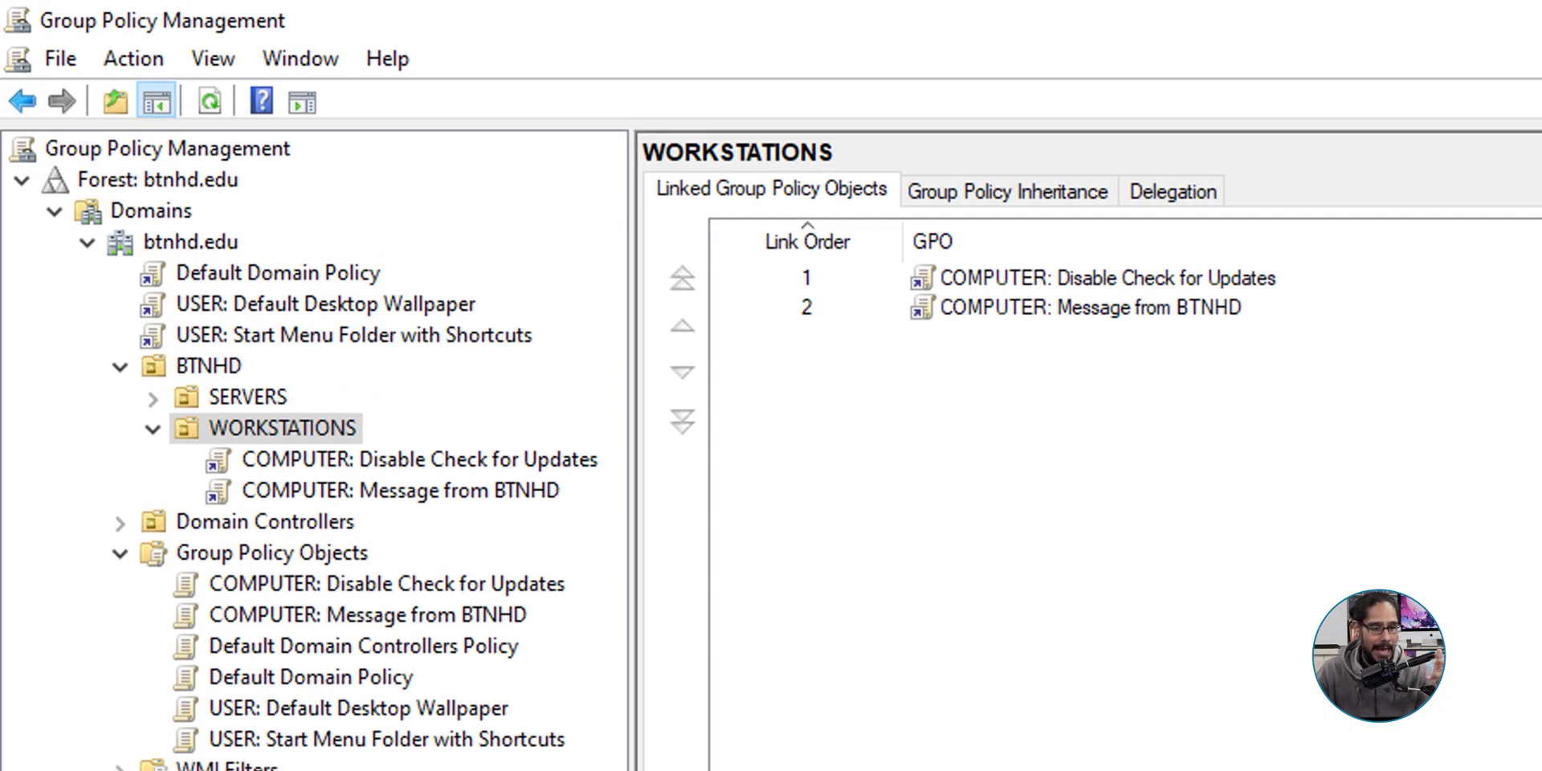
- Edit the USER: Start Menu Folder with Shortcuts GPO and view Computer Configuration's Administrative Templates
{"action": "left_click", "coordinate": [353, 335]}
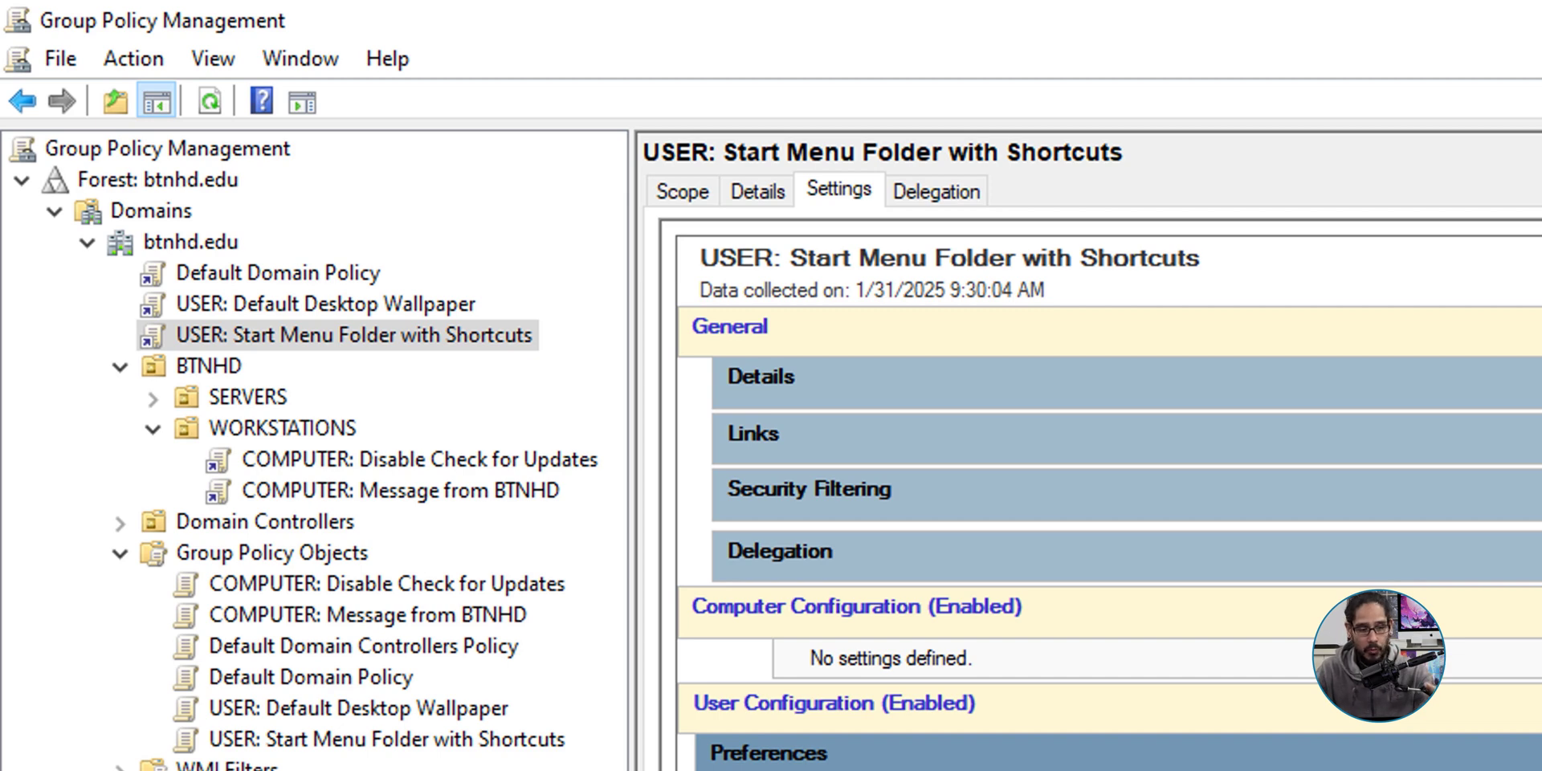
{"action": "right_click", "coordinate": [359, 335]}
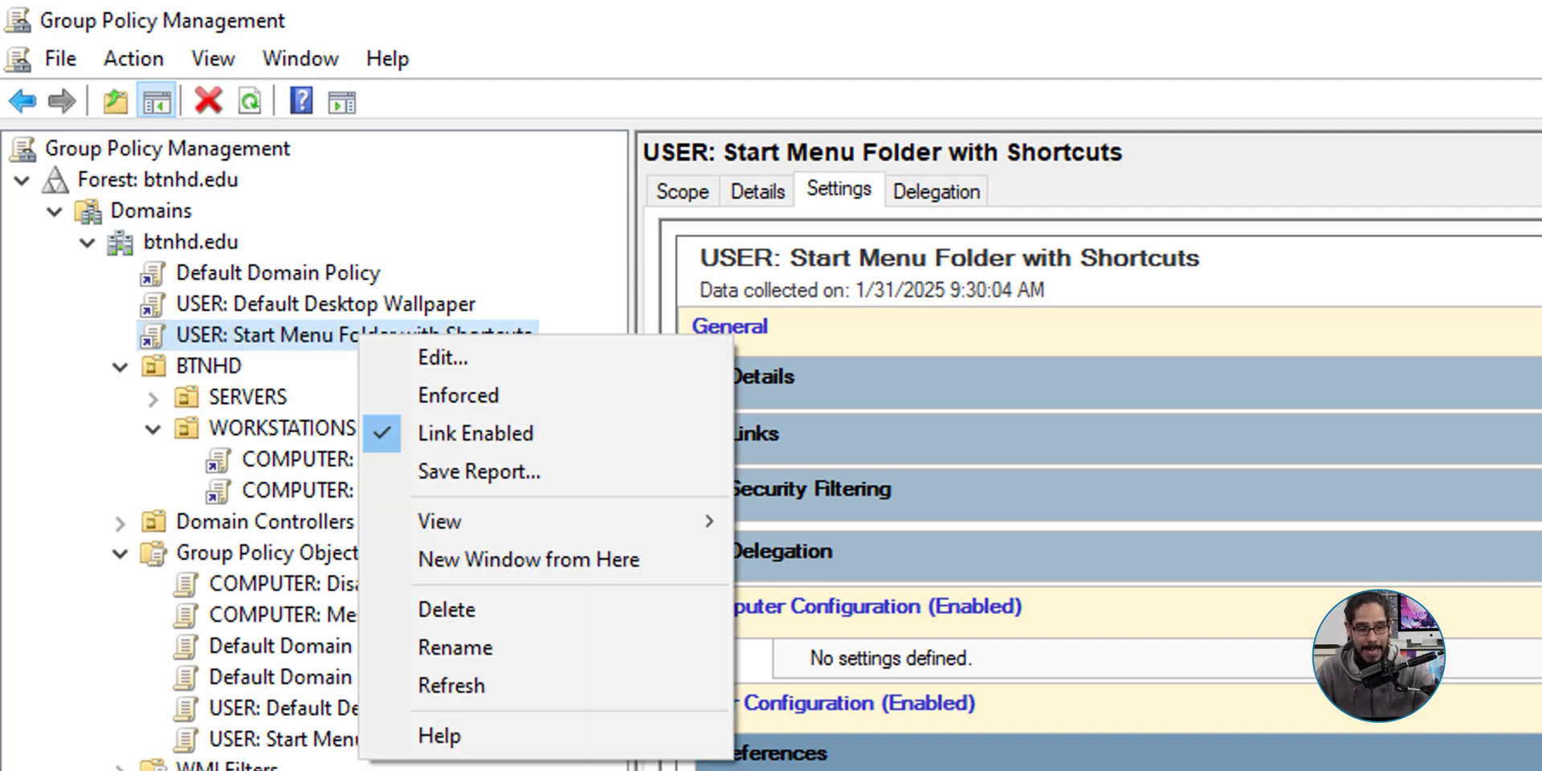
{"action": "left_click", "coordinate": [443, 357]}
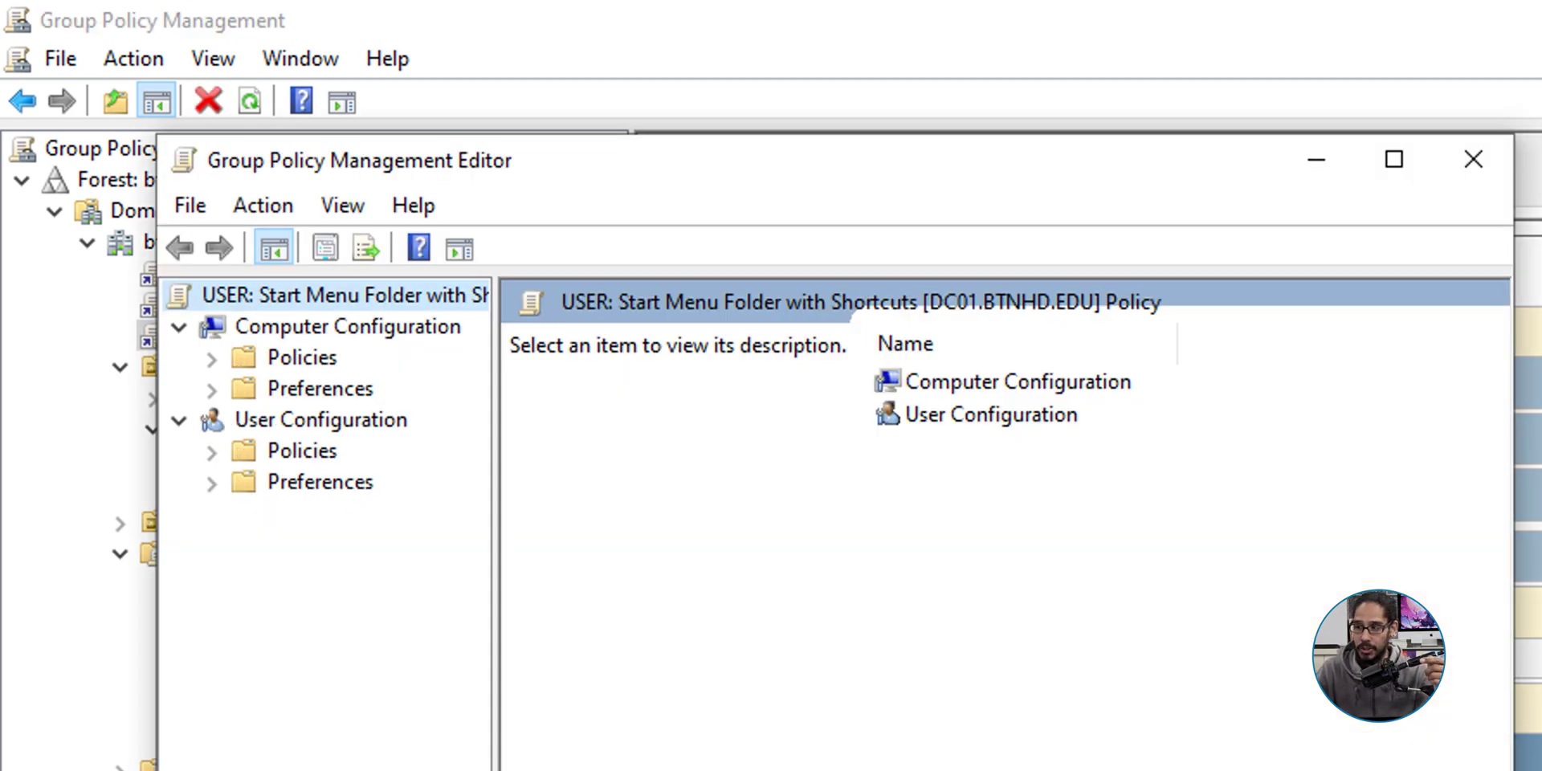
{"action": "double_click", "coordinate": [302, 357]}
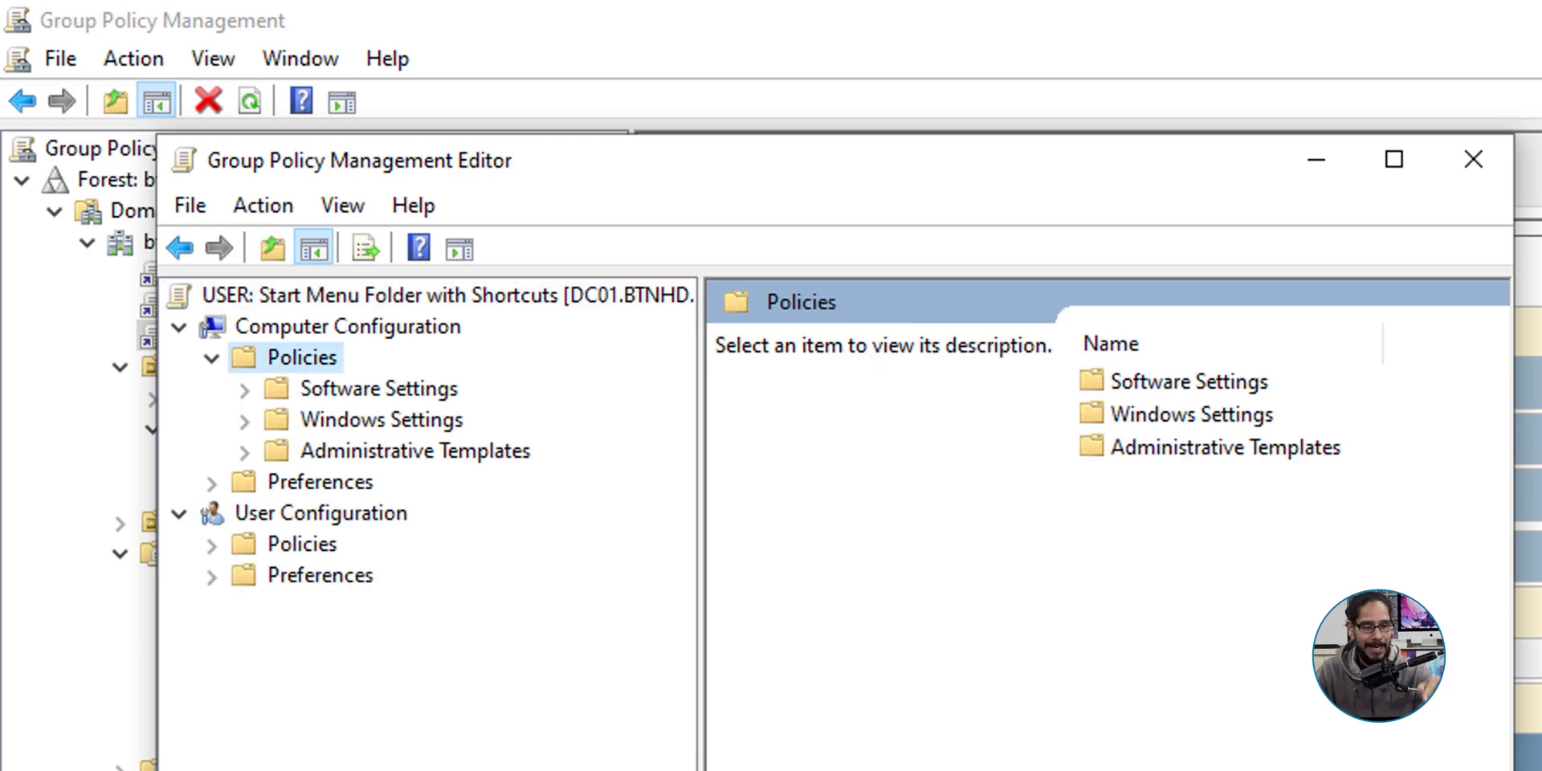
{"action": "left_click", "coordinate": [415, 451]}
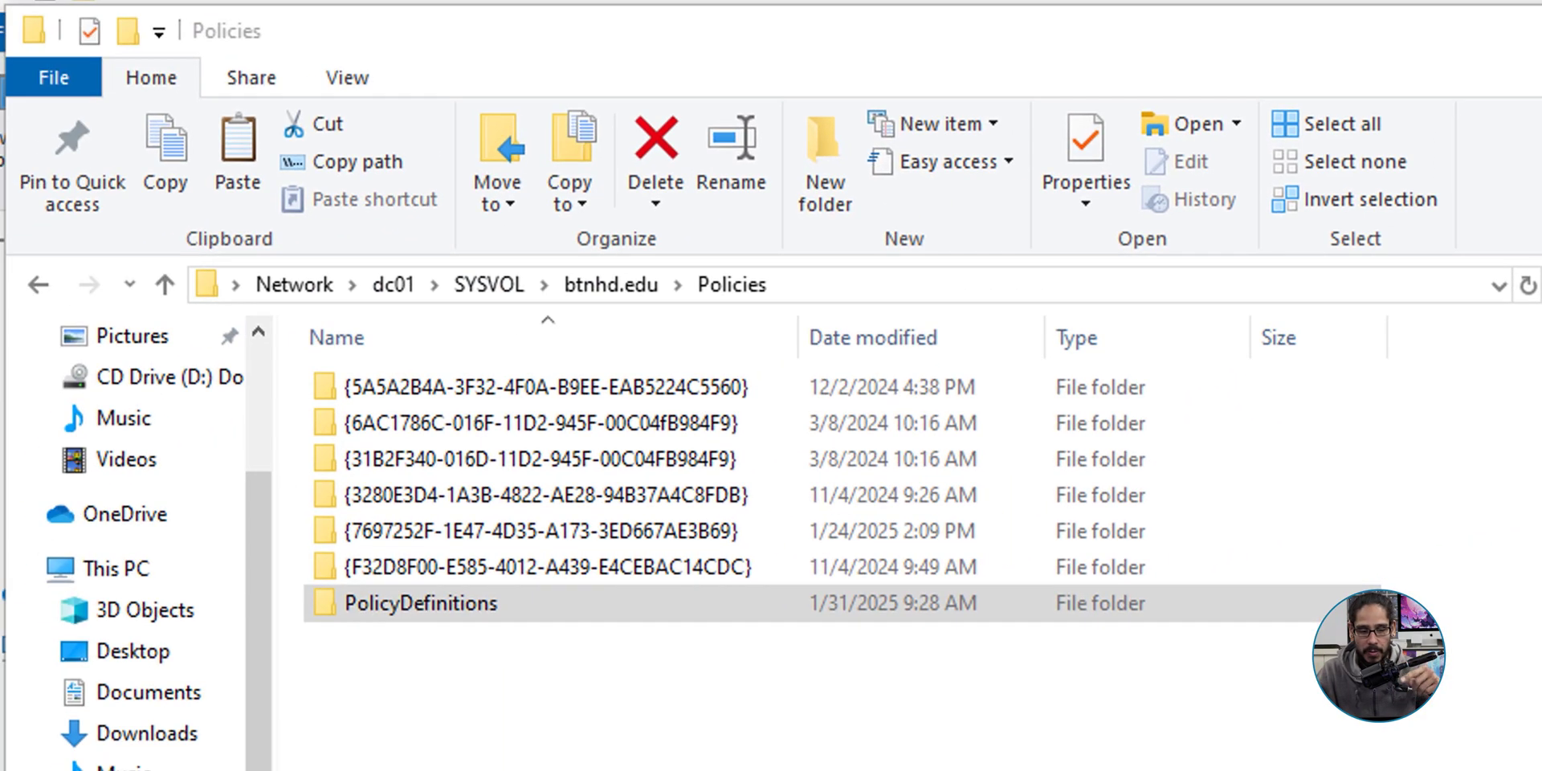
- Copy all Windows11GPO ADMX files into SYSVOL PolicyDefinitions, replacing same-name files
{"action": "key", "text": "Return"}
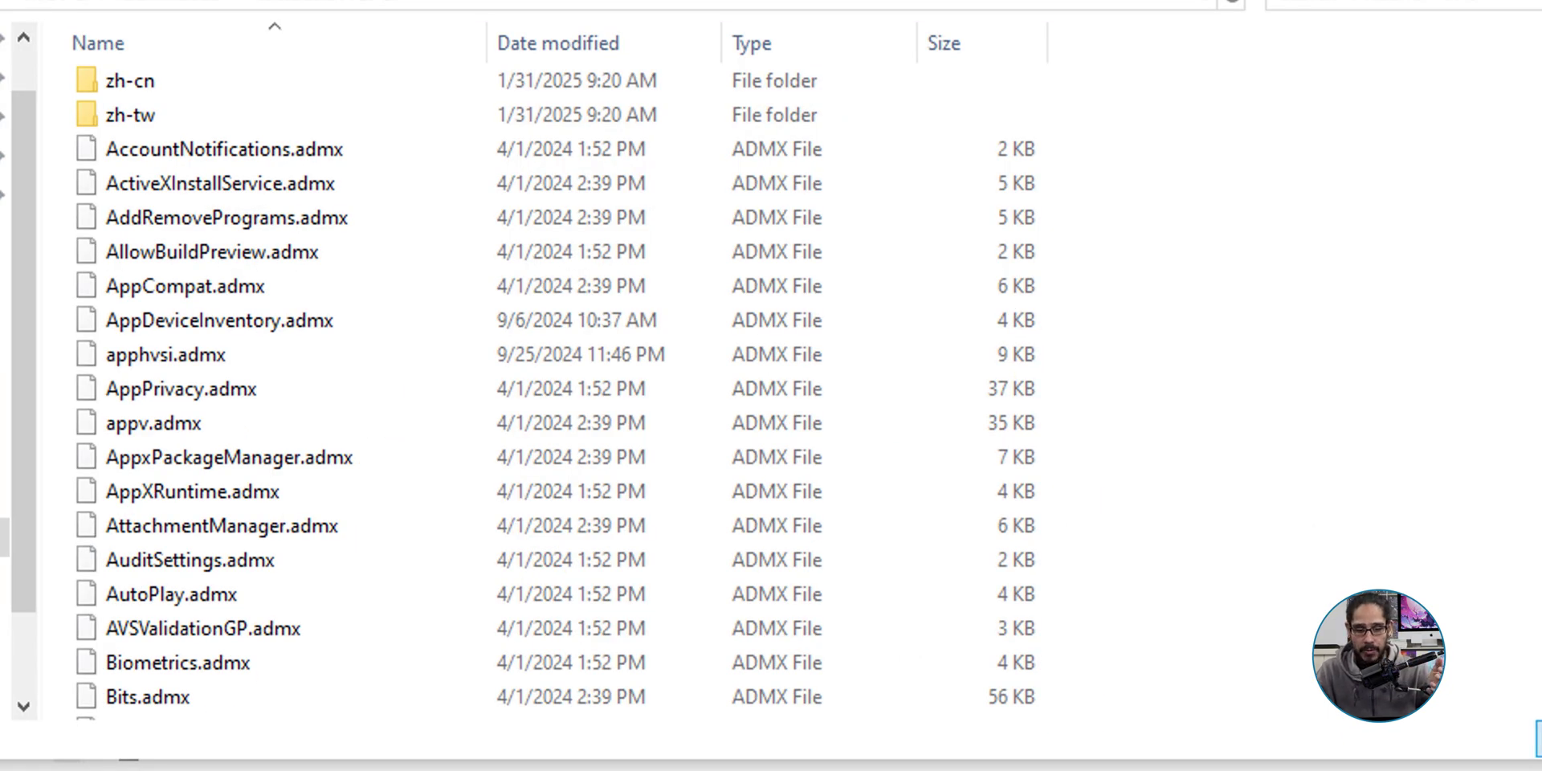
{"action": "key", "text": "ctrl+a"}
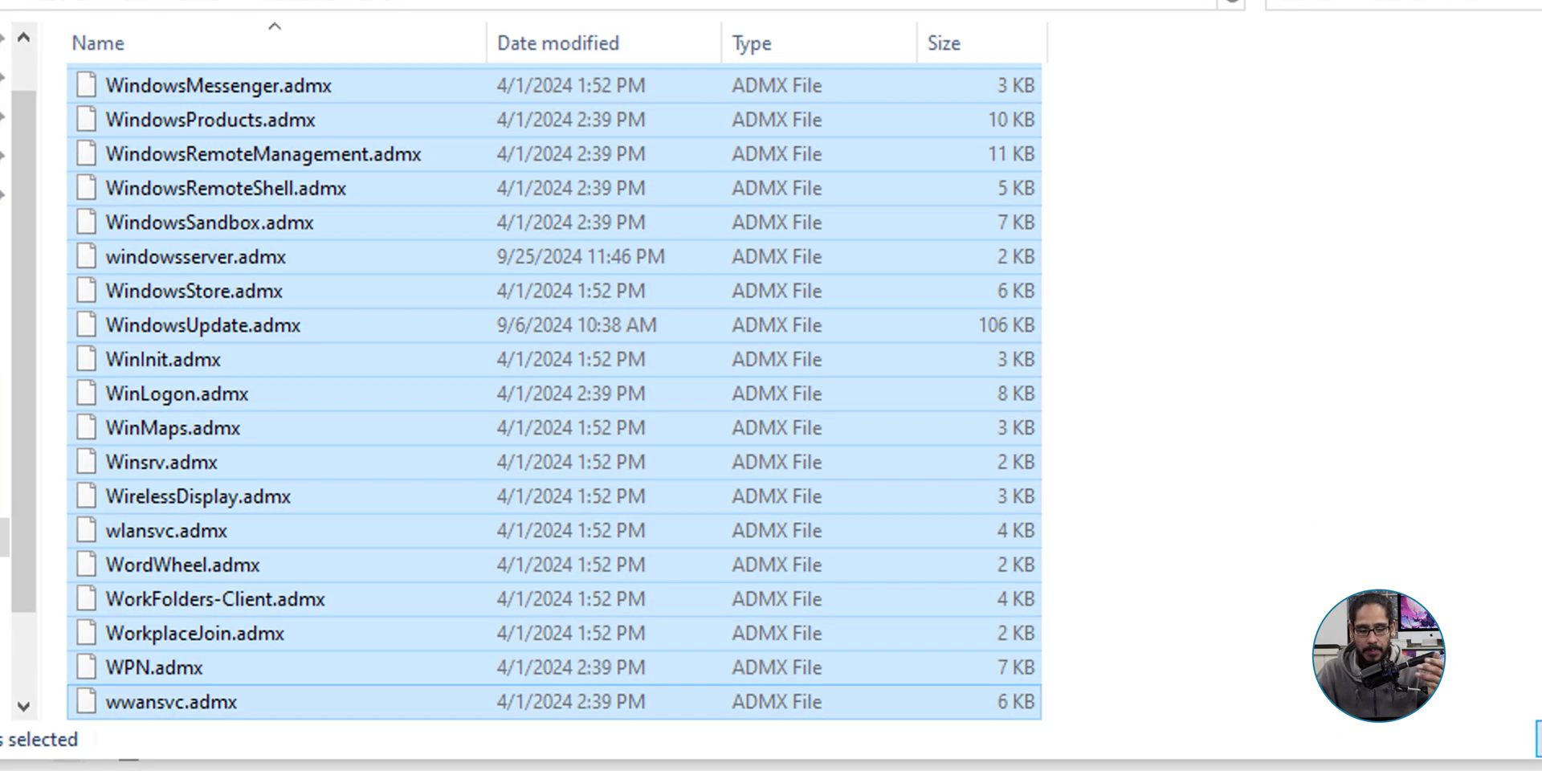
{"action": "right_click", "coordinate": [310, 326]}
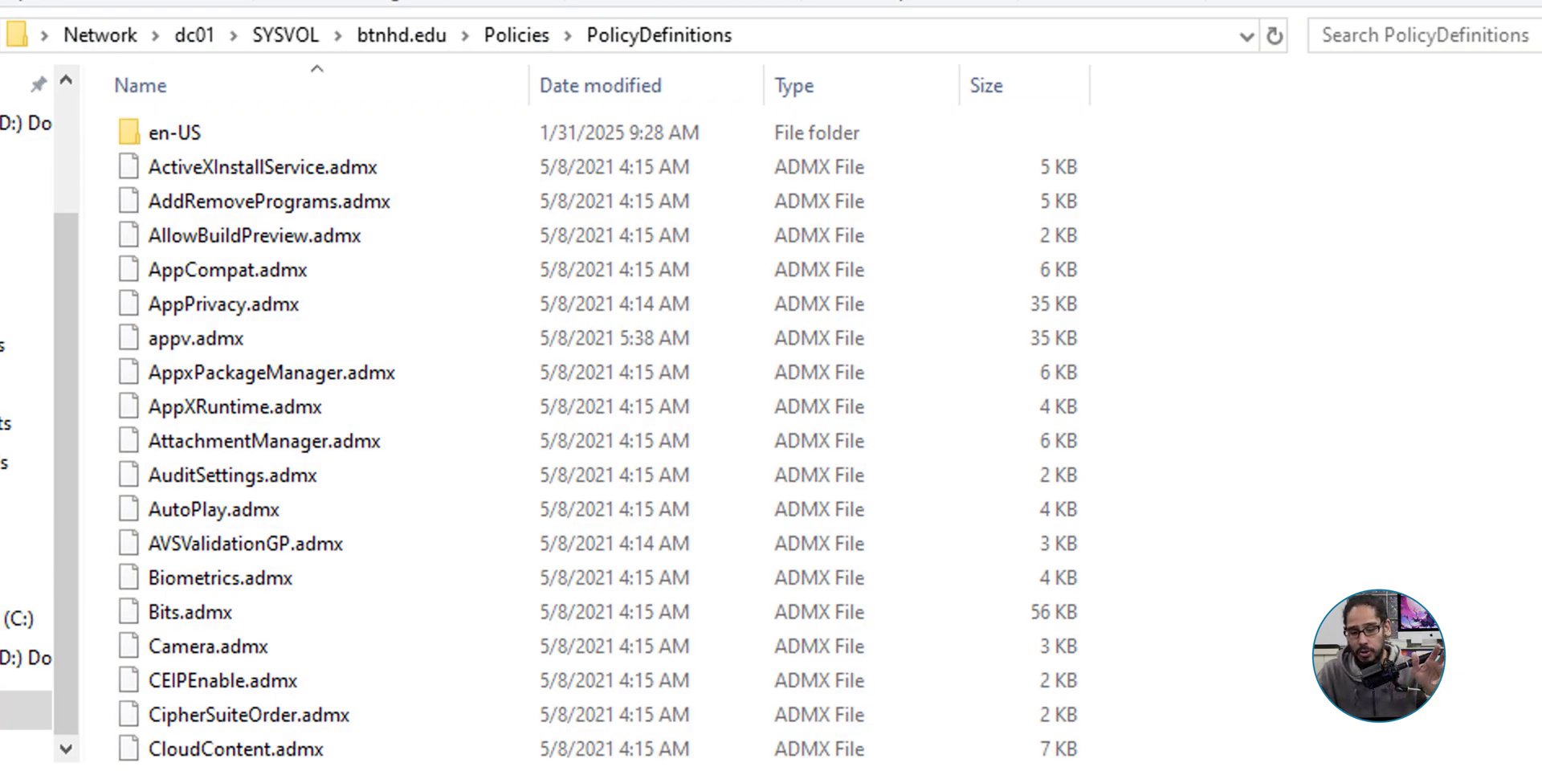
{"action": "key", "text": "ctrl+v"}
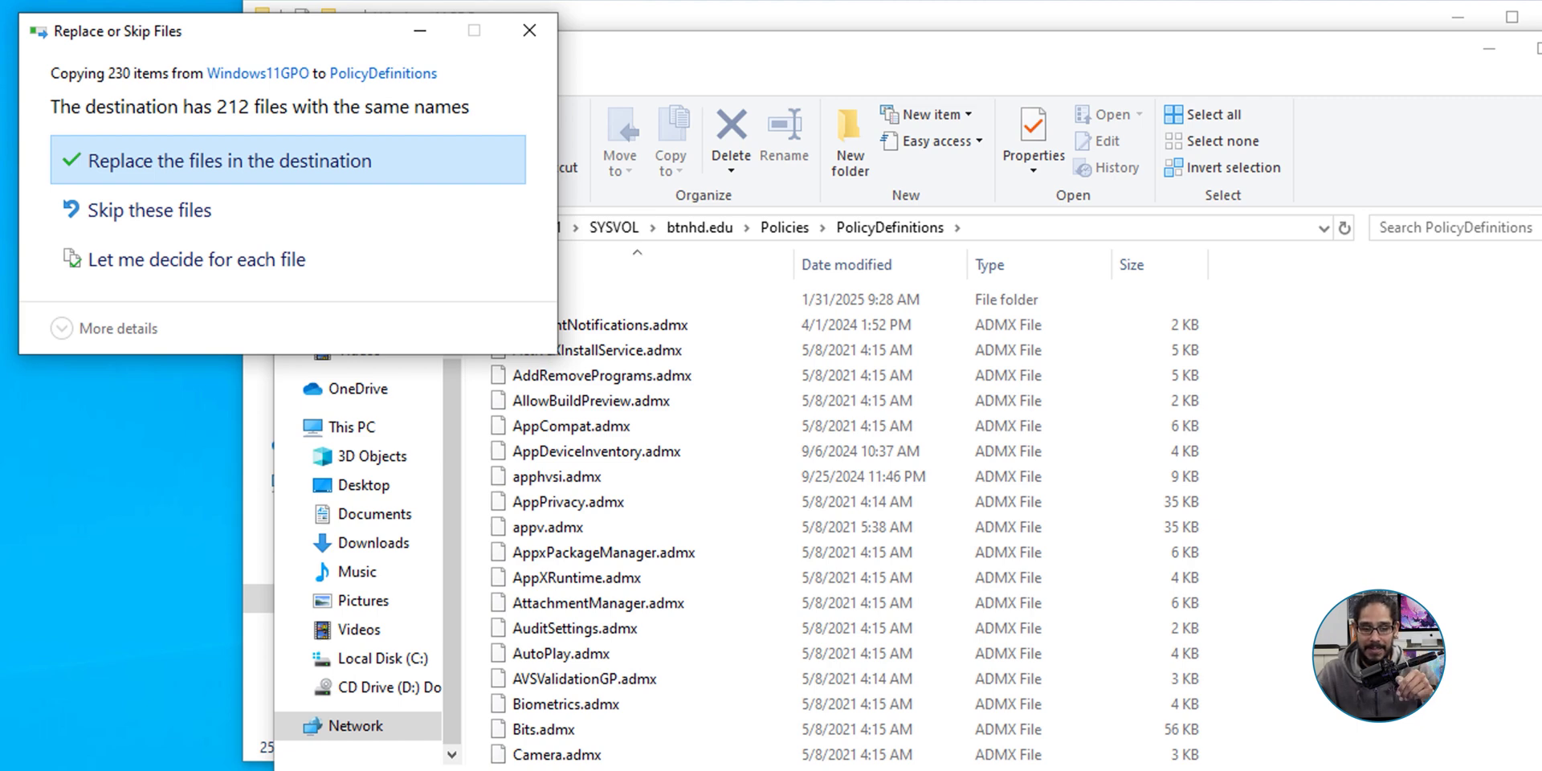
{"action": "left_click", "coordinate": [230, 160]}
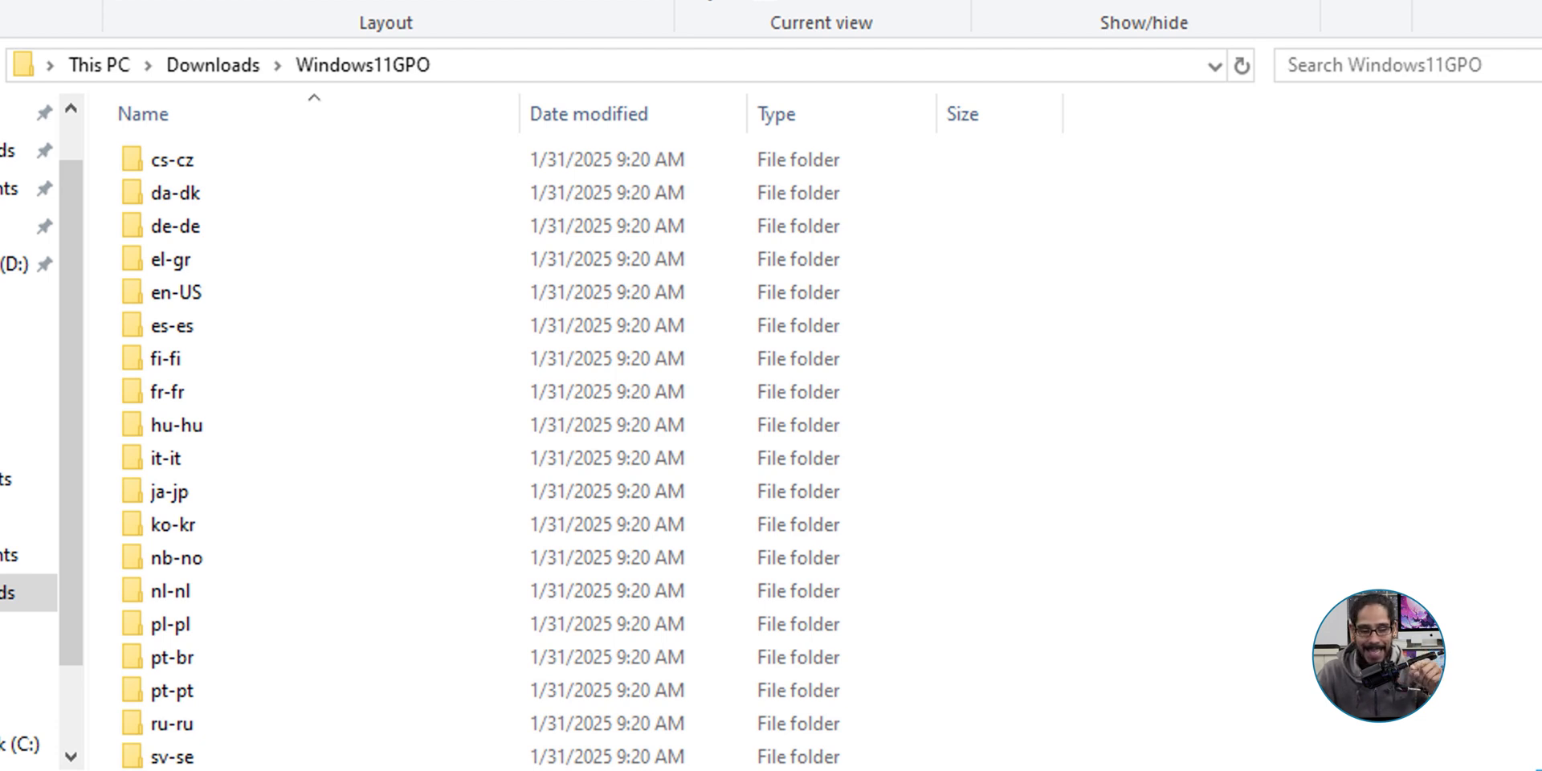
- Copy all ADML files from Windows11GPO's en-US folder
{"action": "left_click", "coordinate": [176, 292]}
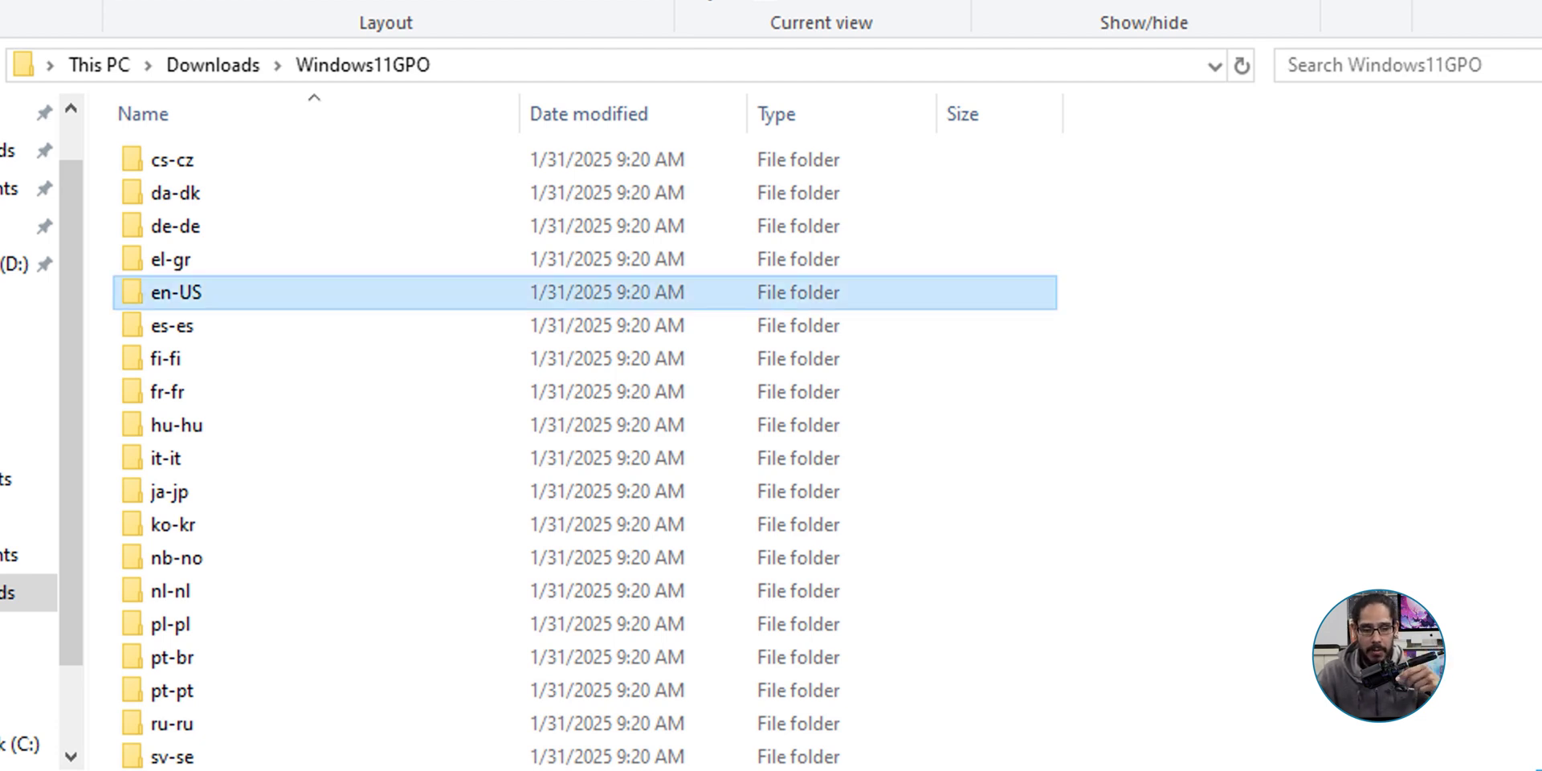
{"action": "key", "text": "Return"}
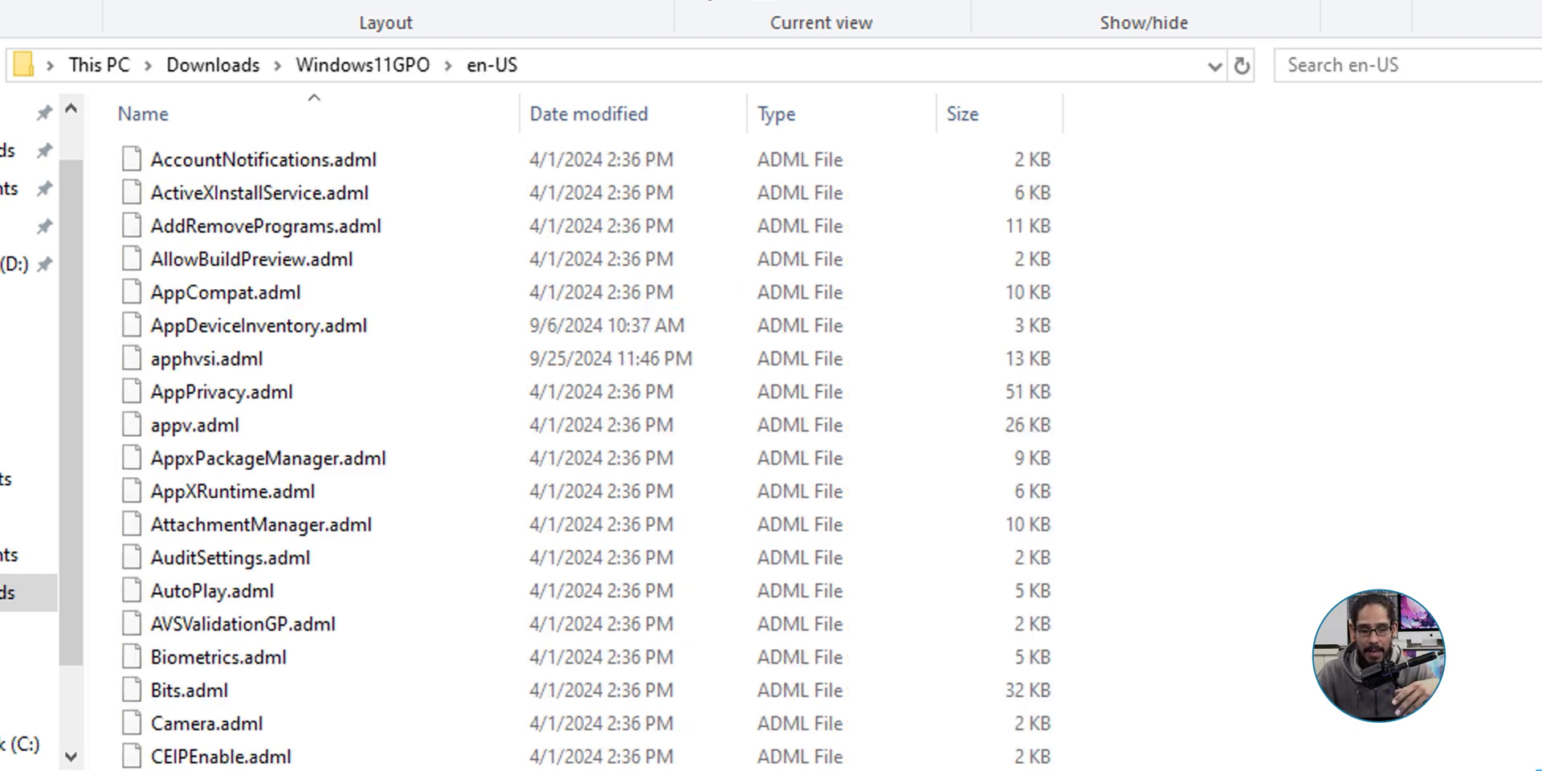
{"action": "key", "text": "ctrl+a"}
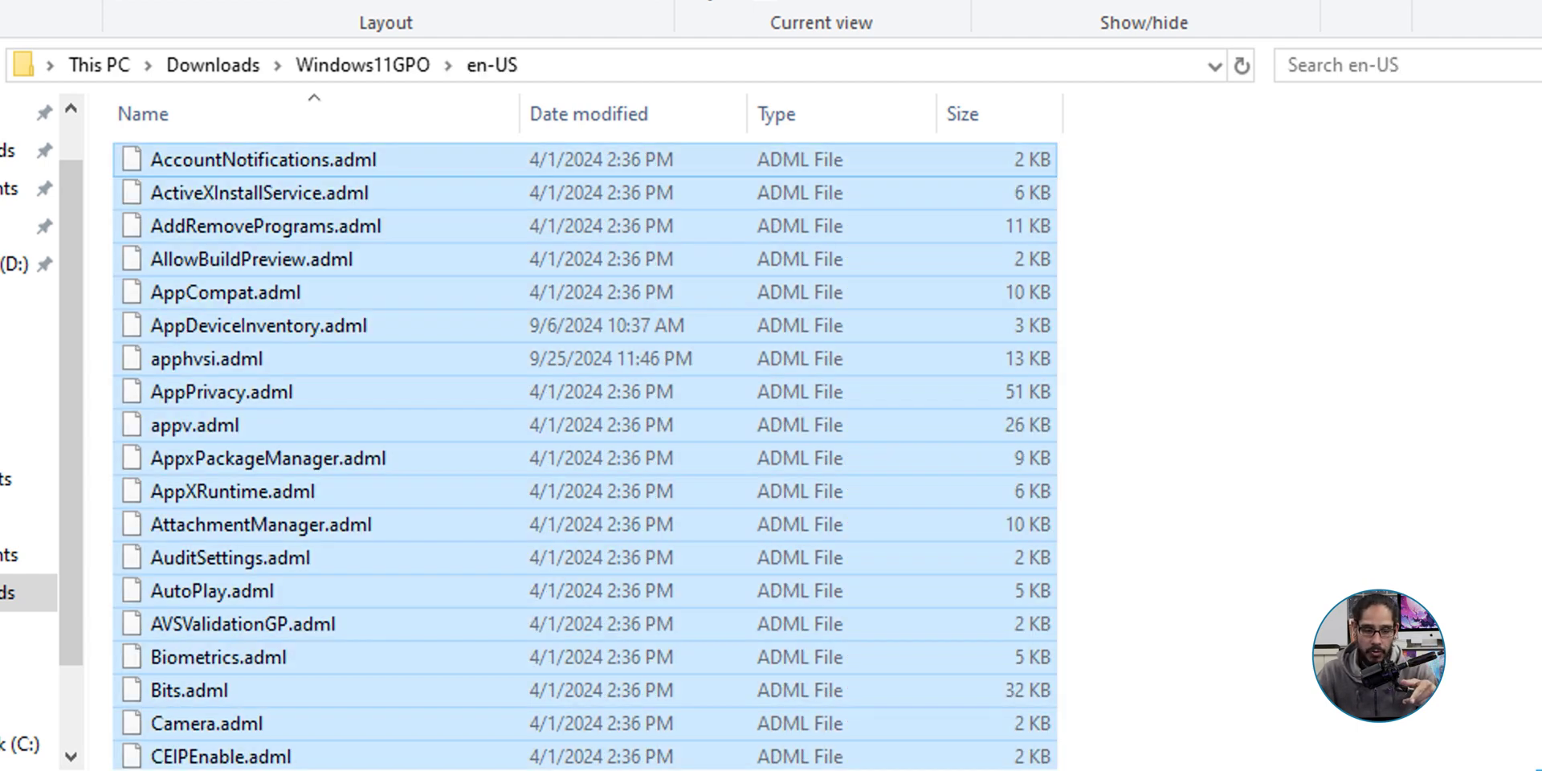
{"action": "right_click", "coordinate": [335, 328]}
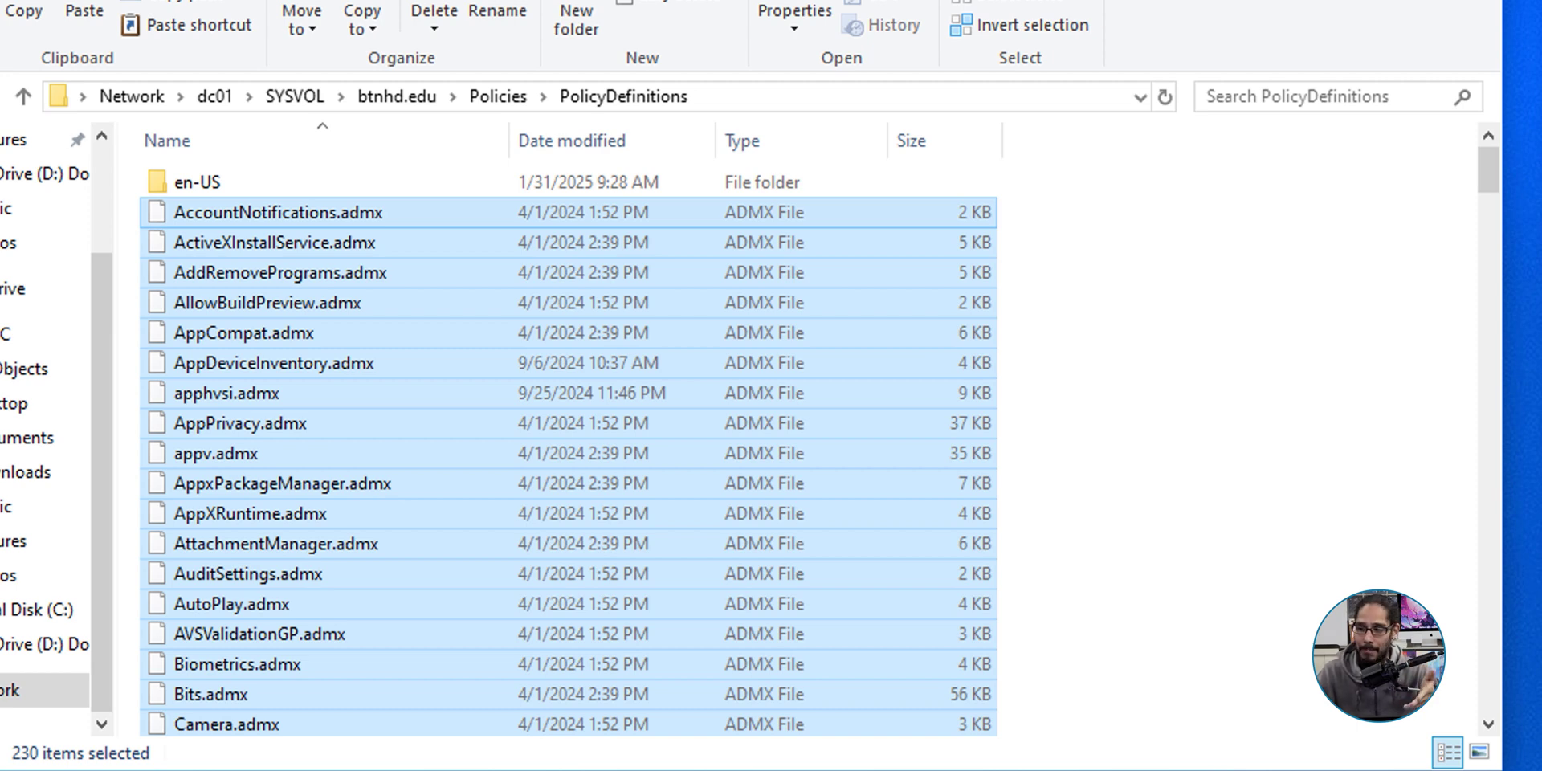
- Paste them into PolicyDefinitions\en-US, replacing the older same-name files
{"action": "left_click", "coordinate": [197, 181]}
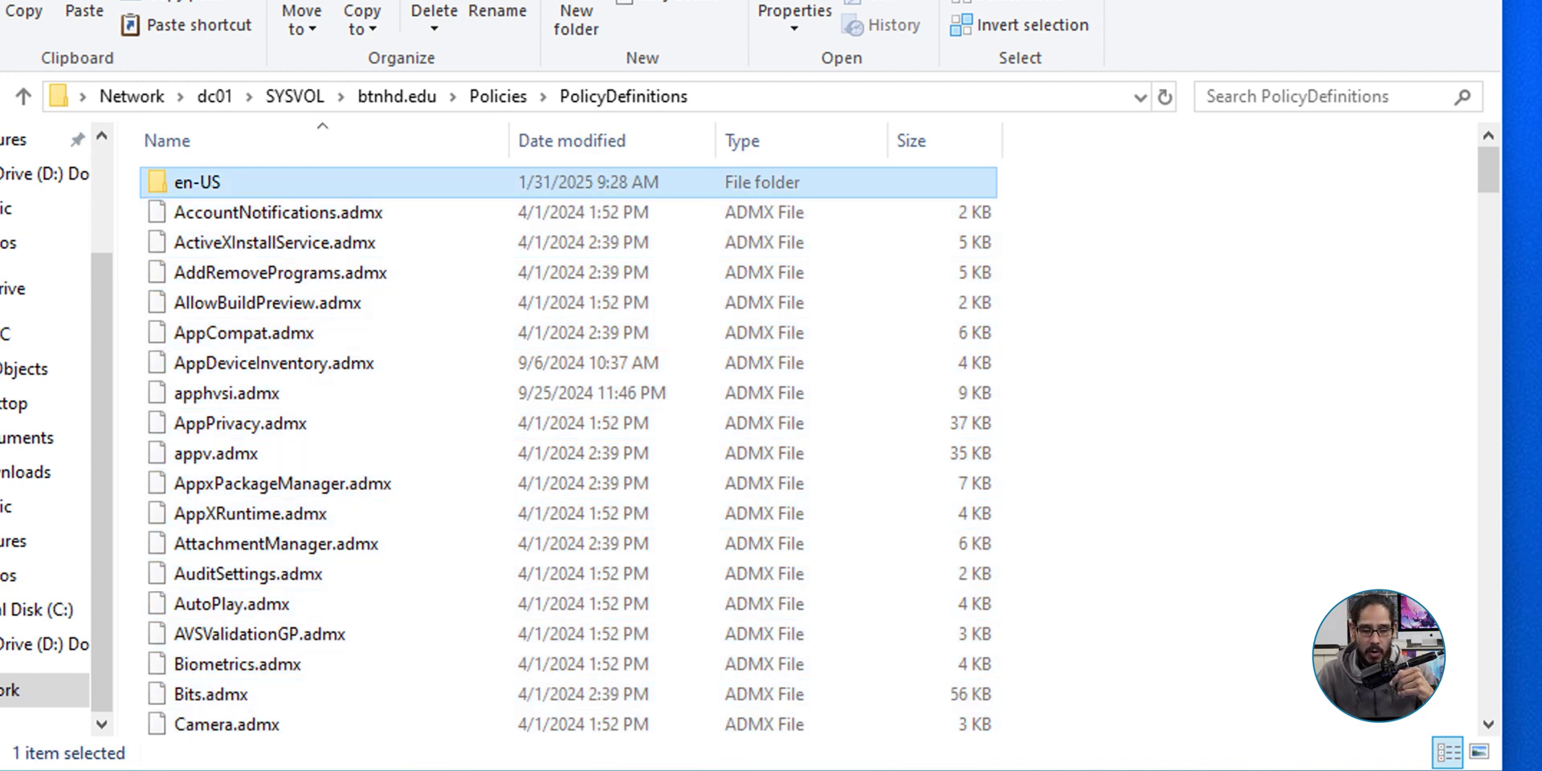
{"action": "key", "text": "Return"}
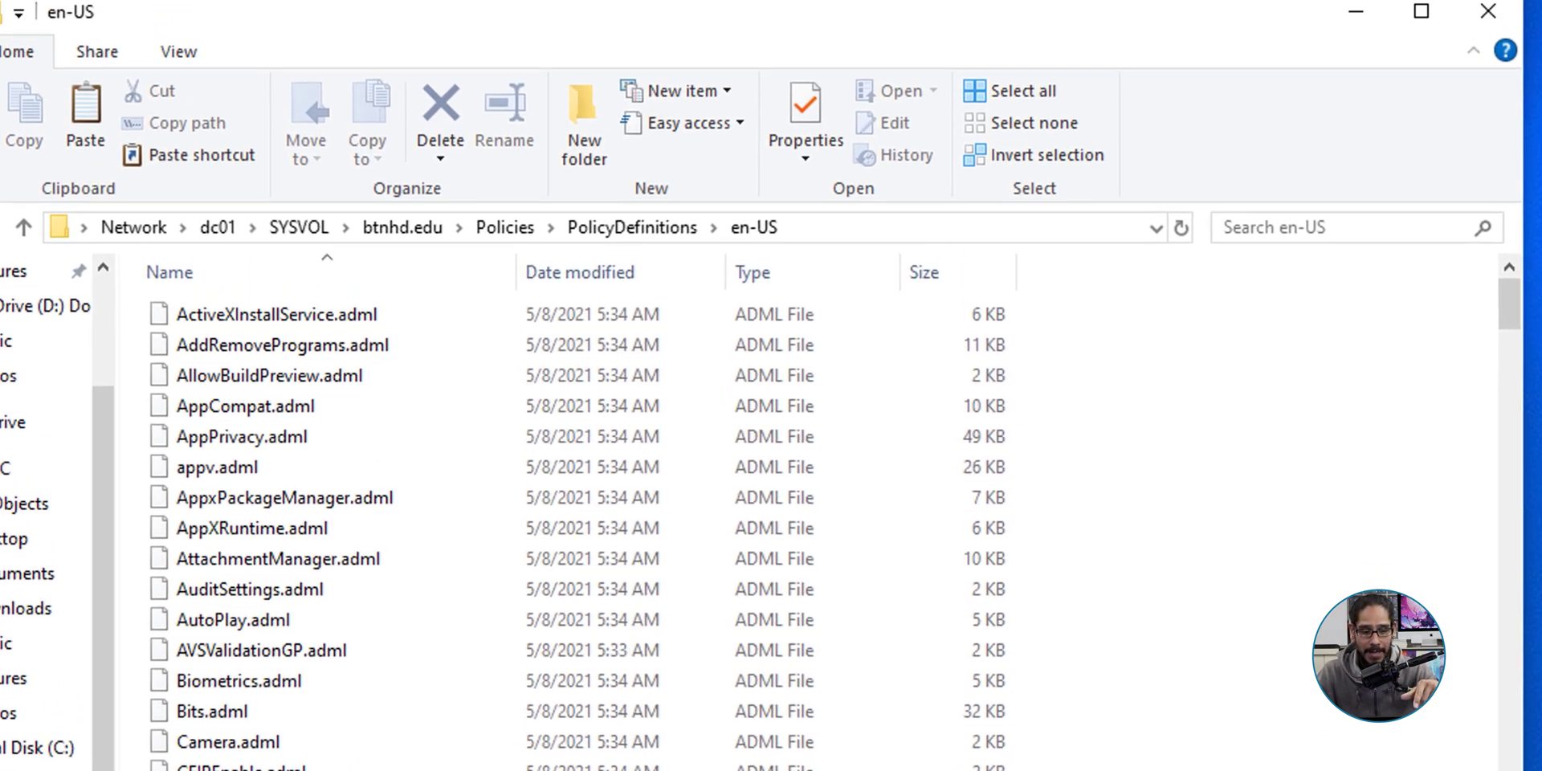
{"action": "key", "text": "ctrl+v"}
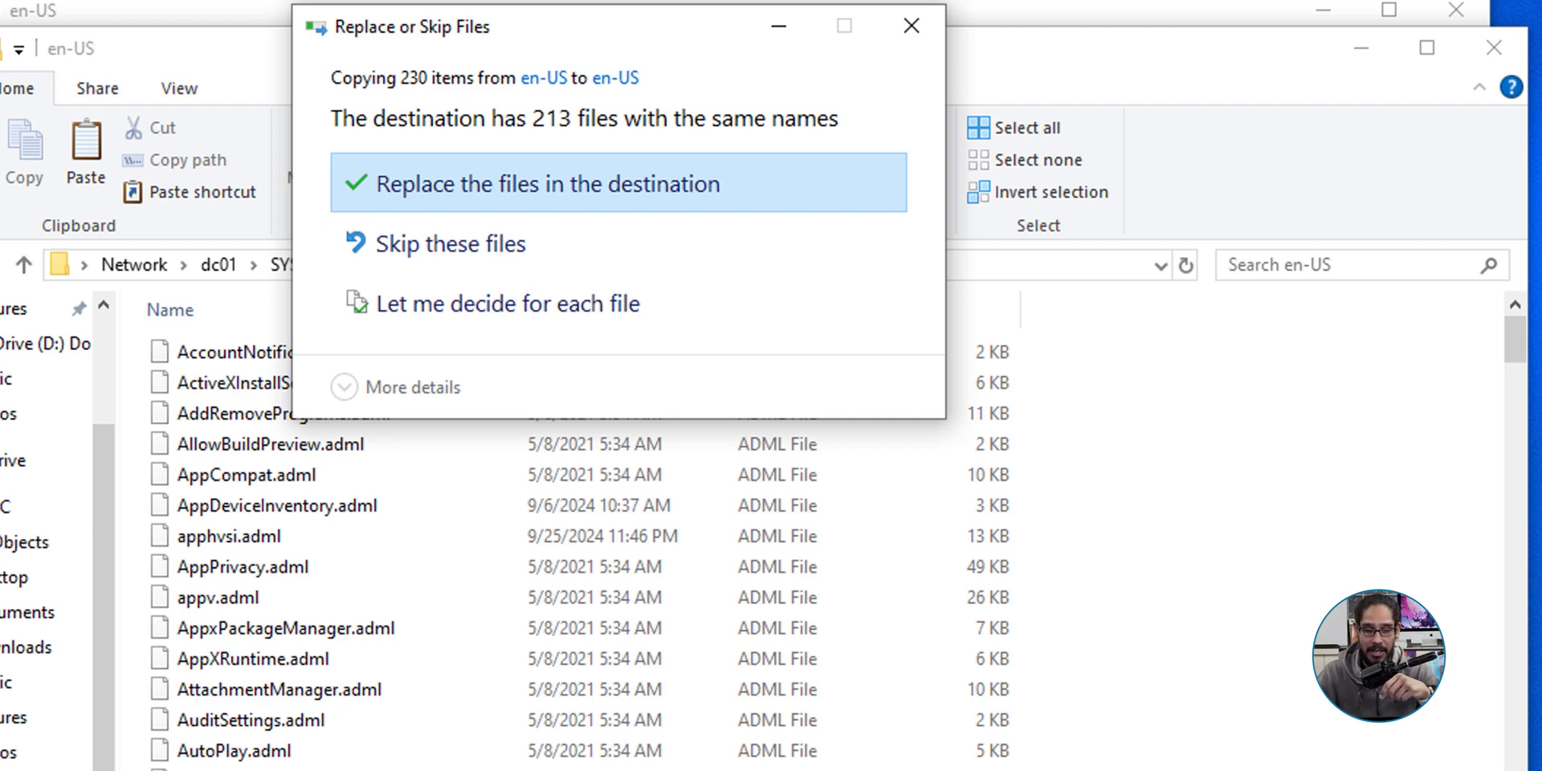
{"action": "key", "text": "Return"}
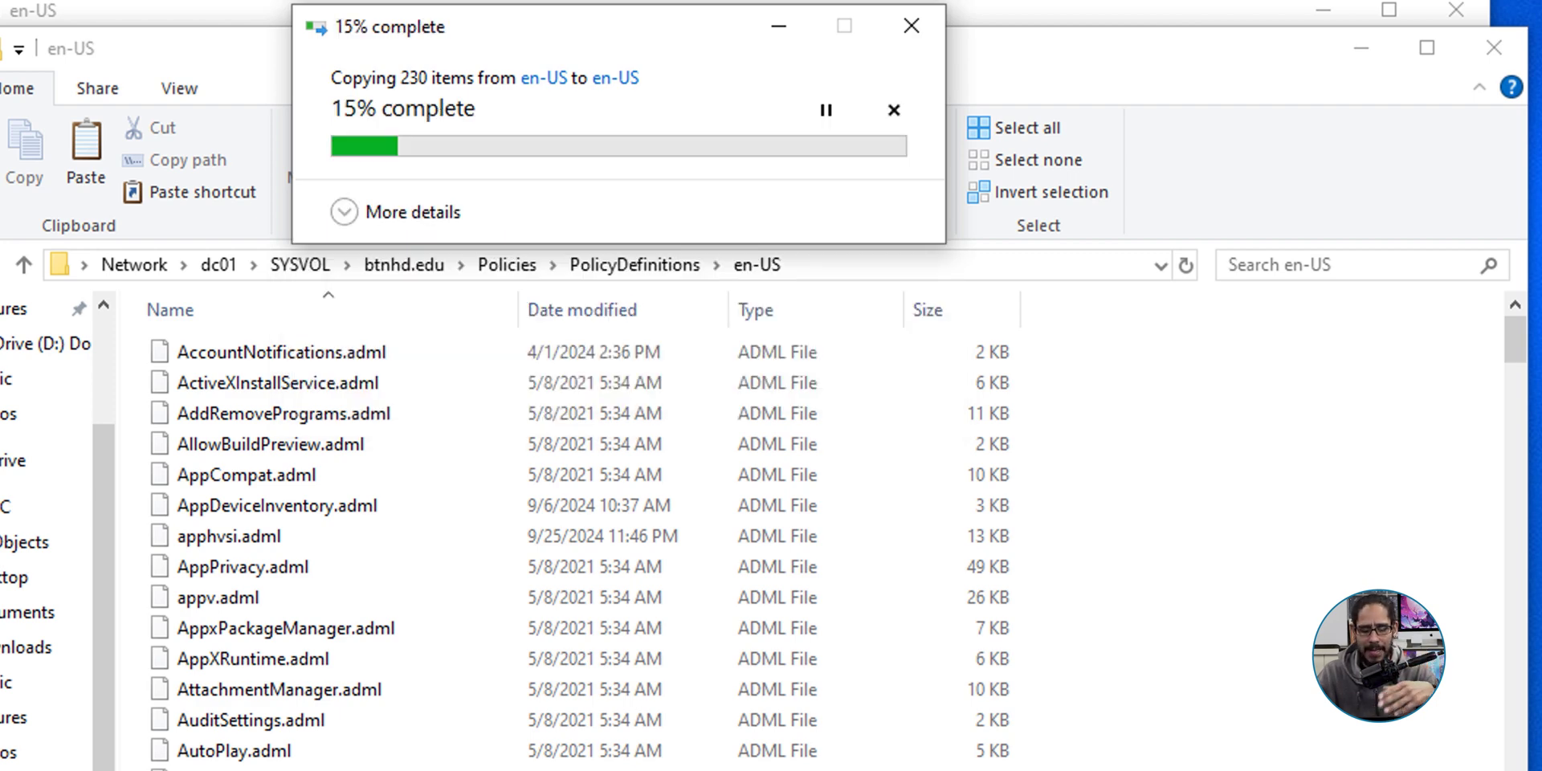